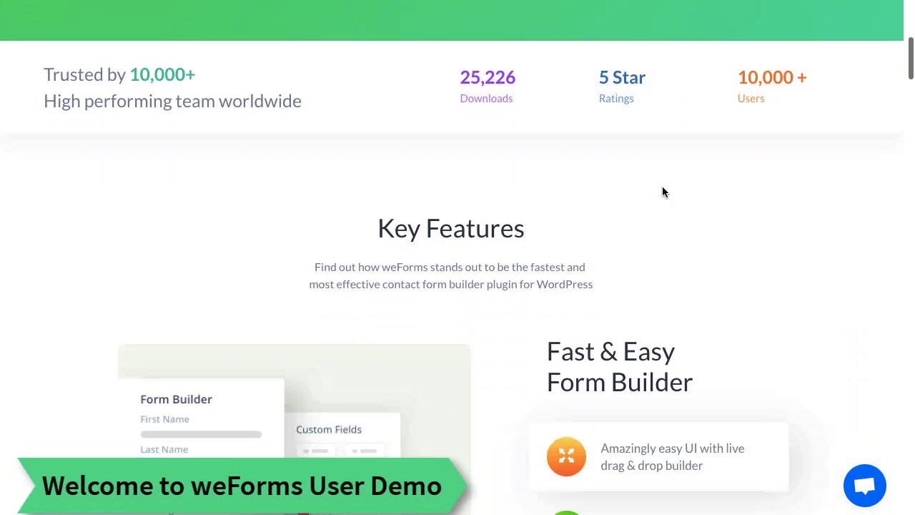
Step: Go to weForms Modules and browse the module cards, MailChimp through Google Analytics
scroll(662, 191, down, 5)
scroll(662, 192, down, 7)
scroll(662, 191, down, 6)
scroll(662, 191, down, 4)
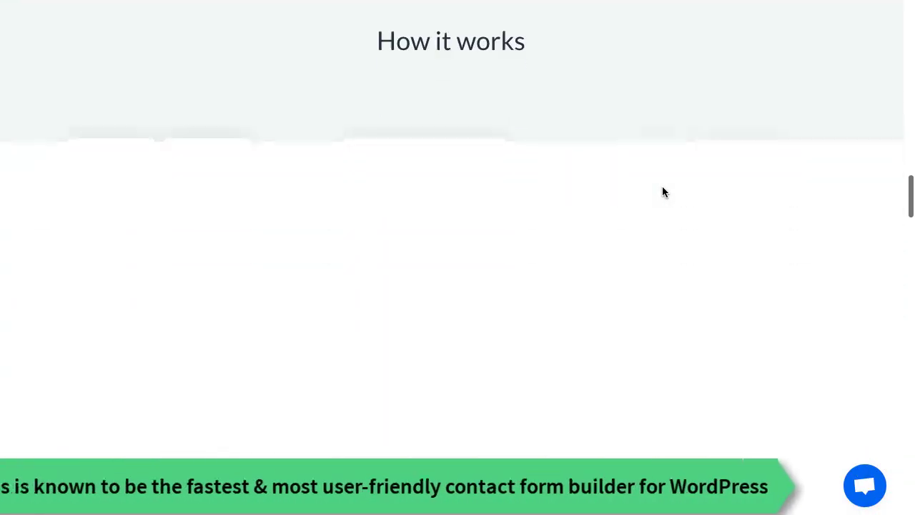
scroll(662, 191, down, 4)
scroll(662, 191, down, 5)
scroll(662, 192, down, 4)
scroll(662, 190, down, 3)
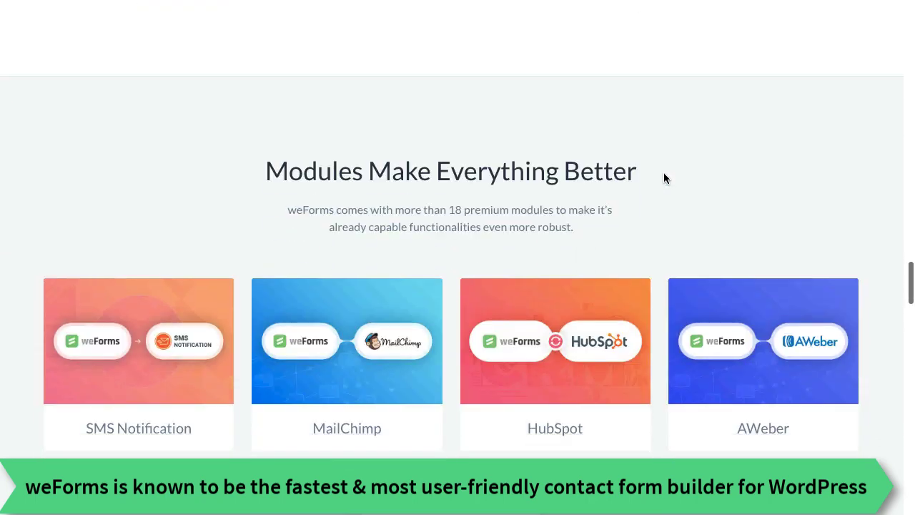
scroll(664, 177, down, 2)
scroll(664, 177, down, 4)
scroll(664, 177, down, 3)
scroll(663, 178, down, 3)
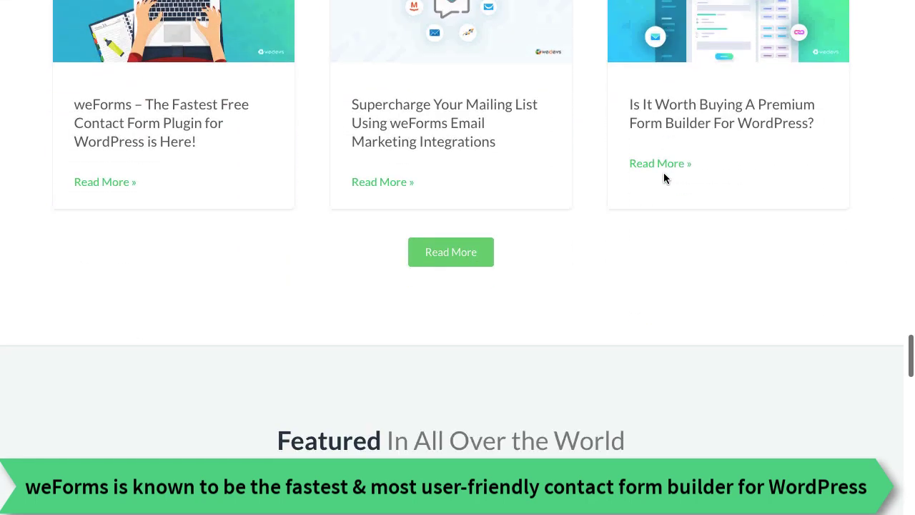
scroll(664, 178, down, 2)
scroll(663, 178, up, 4)
scroll(659, 198, up, 15)
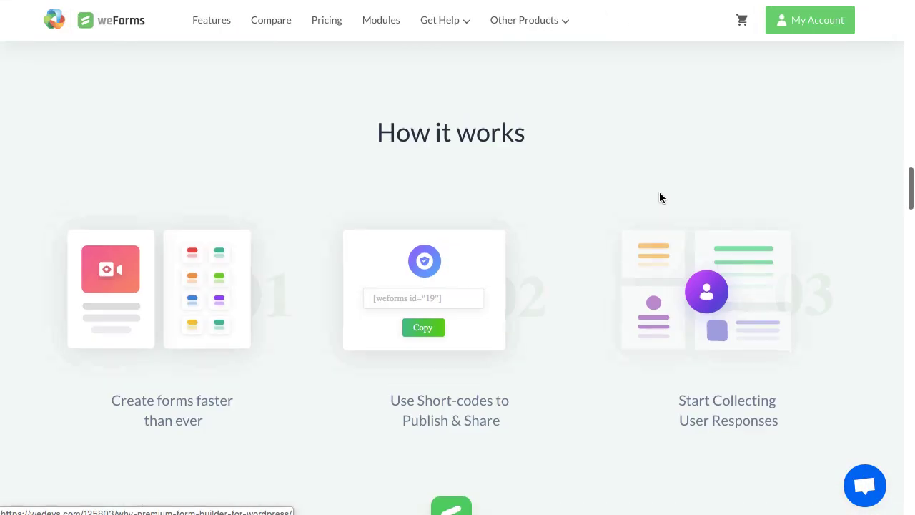
scroll(659, 193, up, 5)
scroll(659, 193, up, 7)
scroll(659, 193, up, 1)
scroll(659, 192, up, 2)
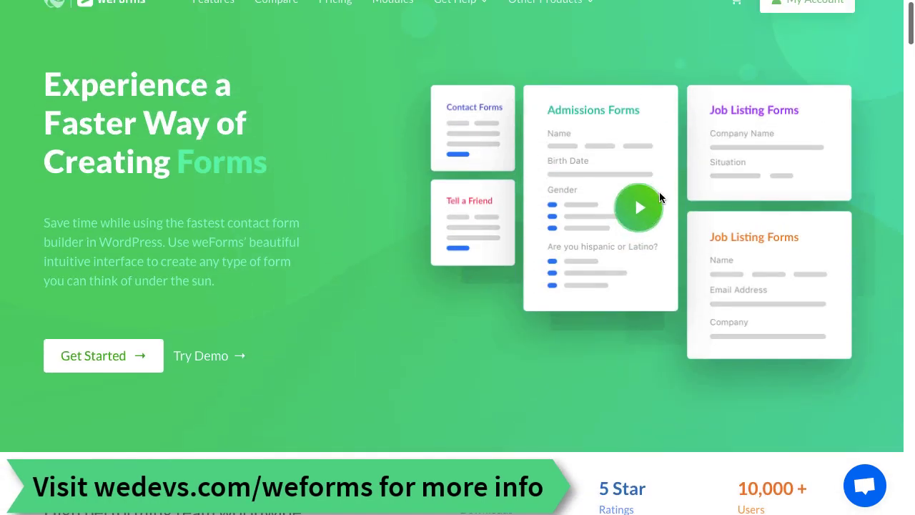
scroll(659, 198, up, 1)
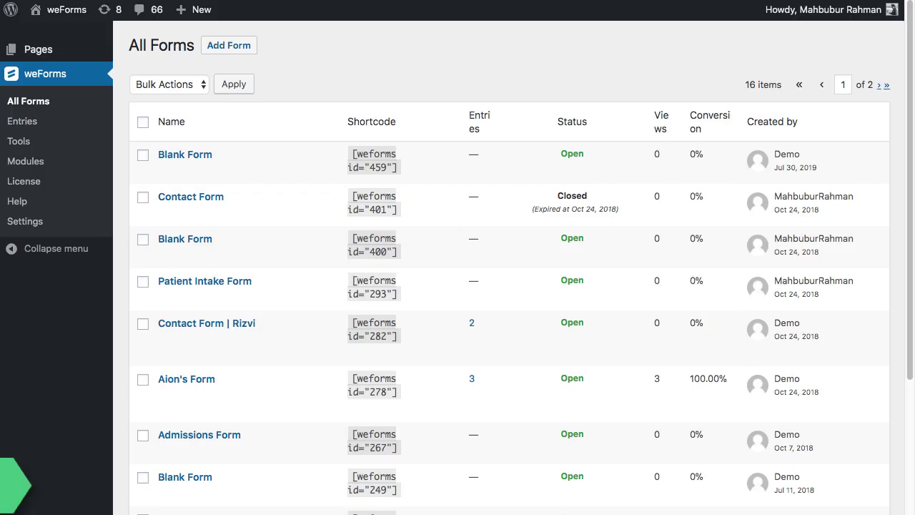
click(20, 161)
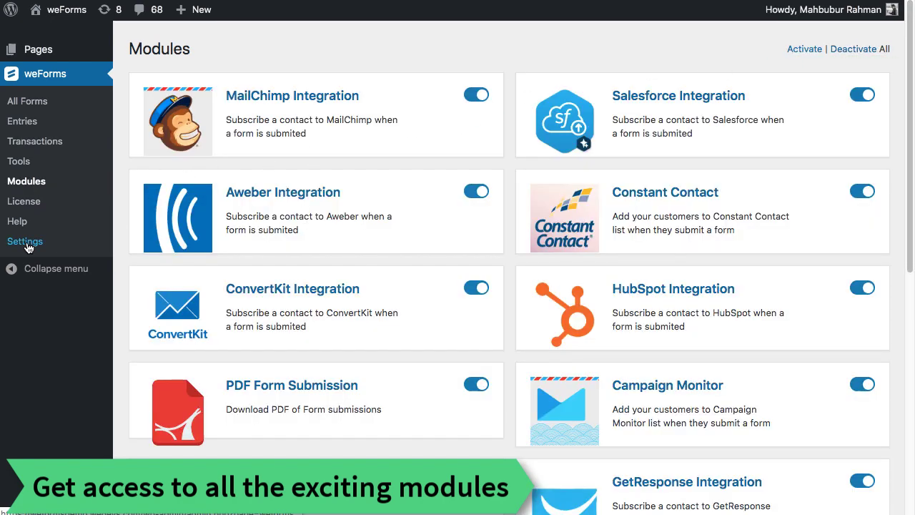
scroll(215, 254, down, 3)
scroll(220, 258, down, 2)
scroll(219, 259, down, 1)
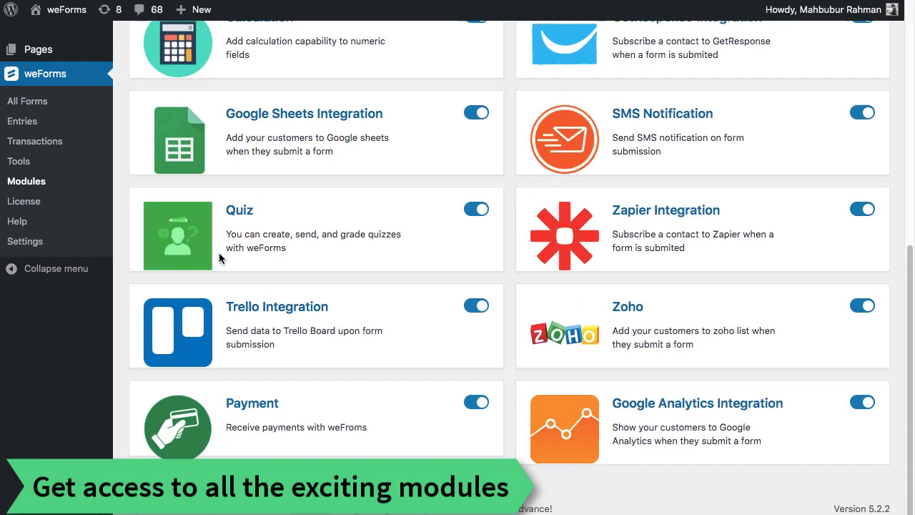
scroll(220, 259, up, 4)
scroll(221, 257, up, 3)
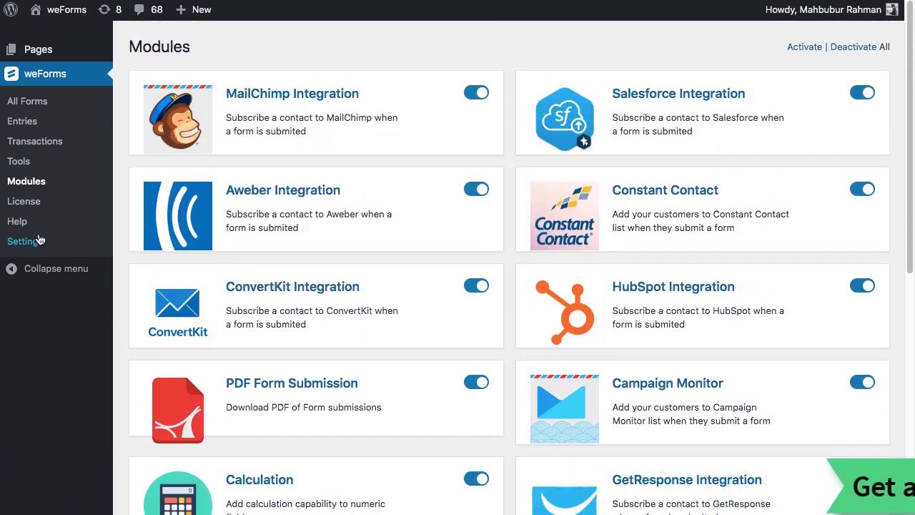
Step: In weForms Settings, keep WordPress as the email method and view reCaptcha, Privacy and Google Map settings
click(25, 242)
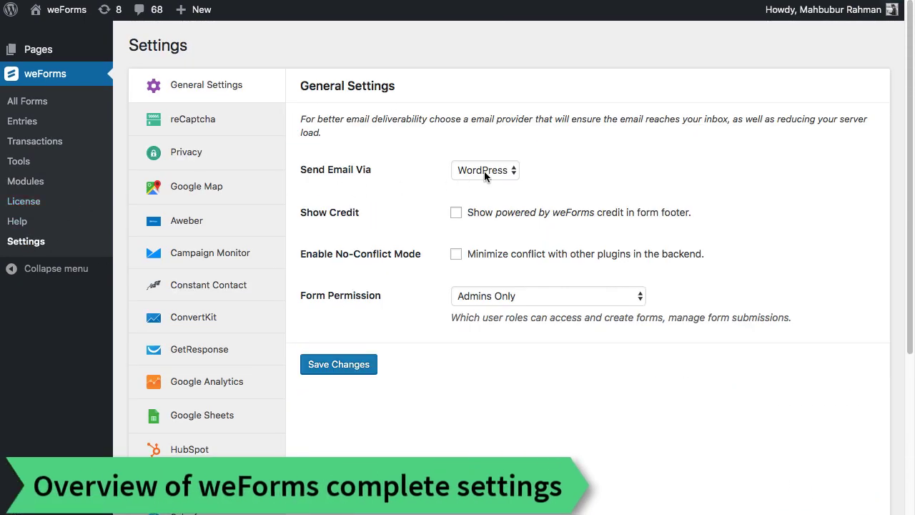
click(512, 169)
click(224, 127)
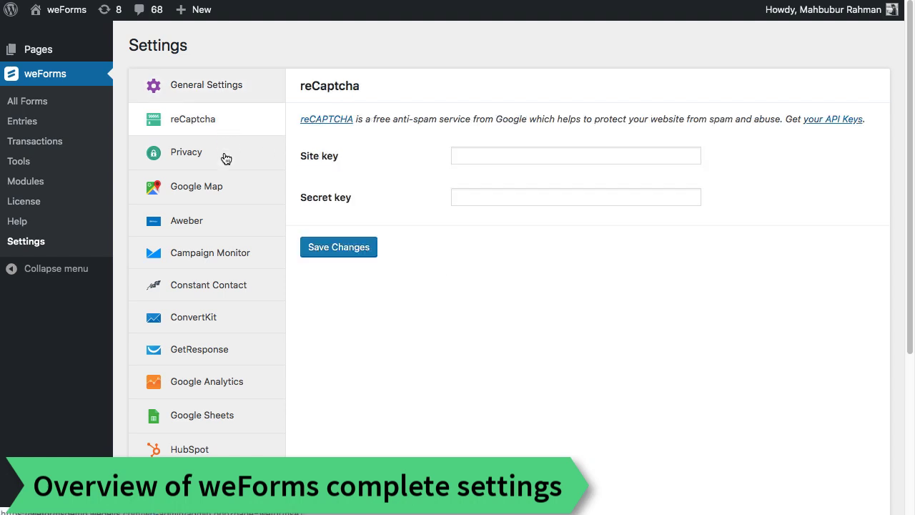
click(226, 158)
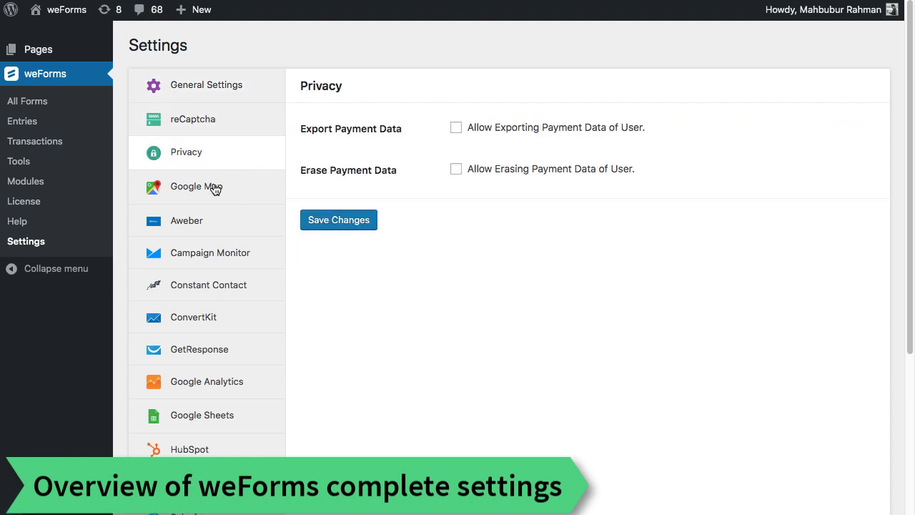
click(215, 189)
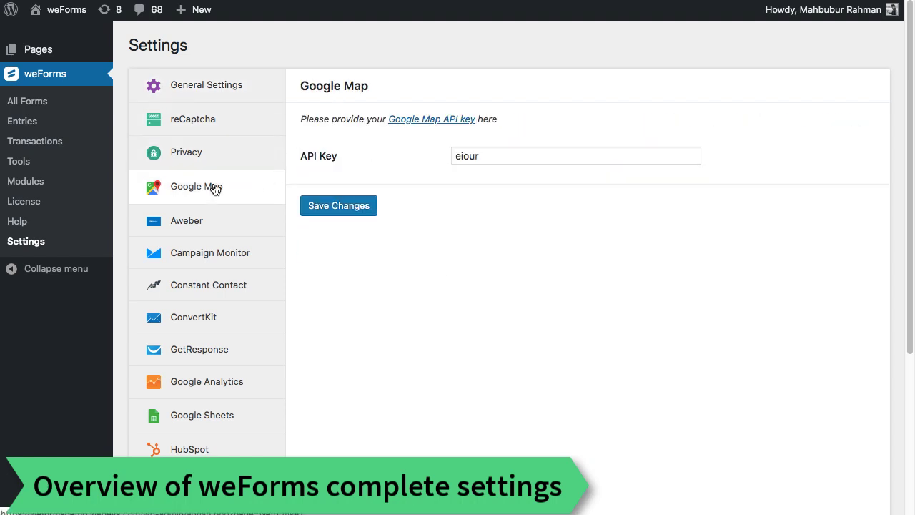
Step: View the Aweber, Campaign Monitor, Constant Contact and ConvertKit settings
click(212, 227)
click(233, 259)
scroll(233, 260, down, 2)
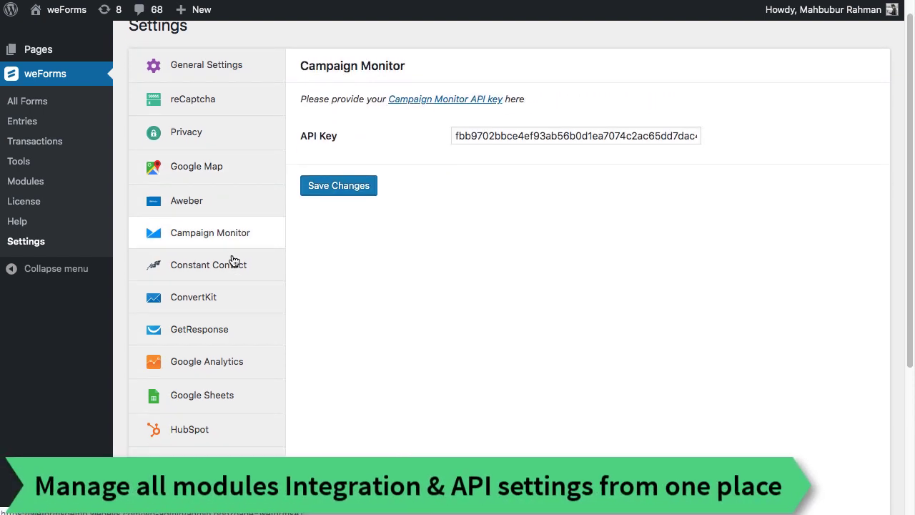
click(233, 229)
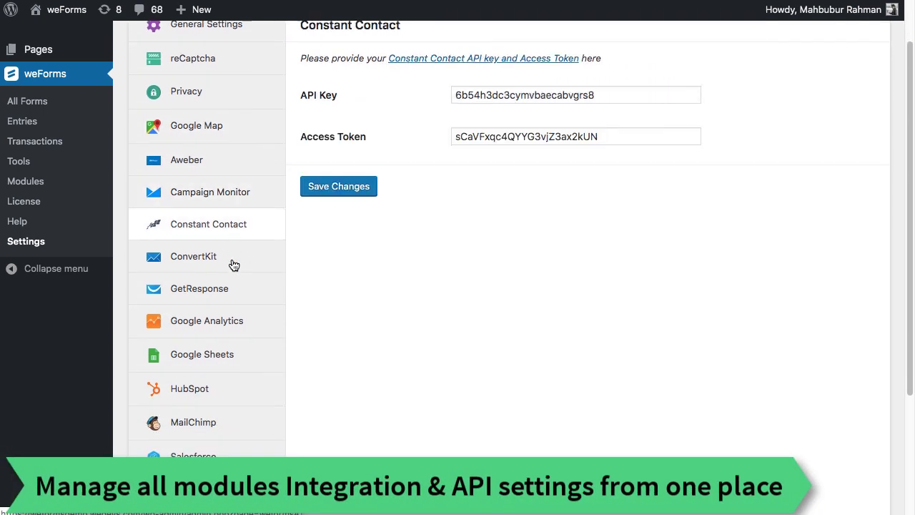
click(233, 265)
scroll(234, 265, down, 2)
scroll(234, 265, down, 2)
scroll(233, 266, up, 1)
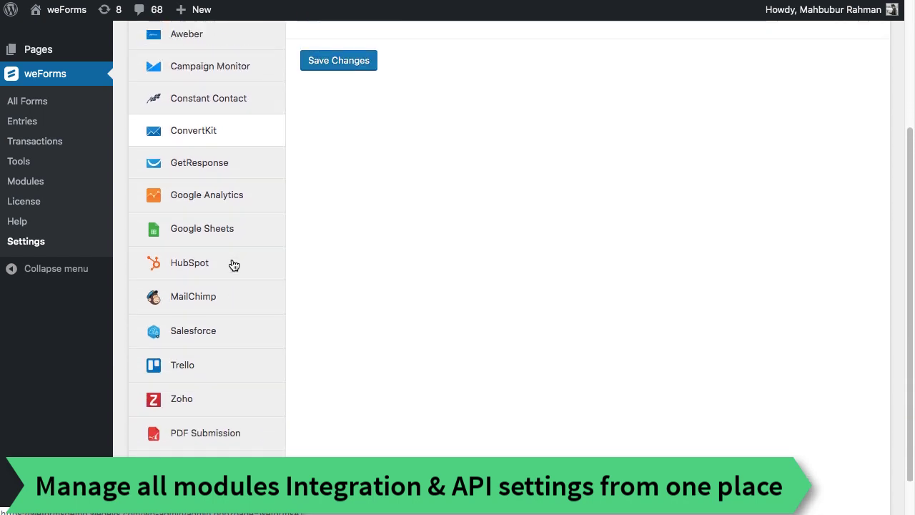
scroll(234, 265, up, 3)
scroll(234, 265, up, 1)
Step: View the GetResponse, Google Analytics, Google Sheets, HubSpot and MailChimp settings
click(226, 352)
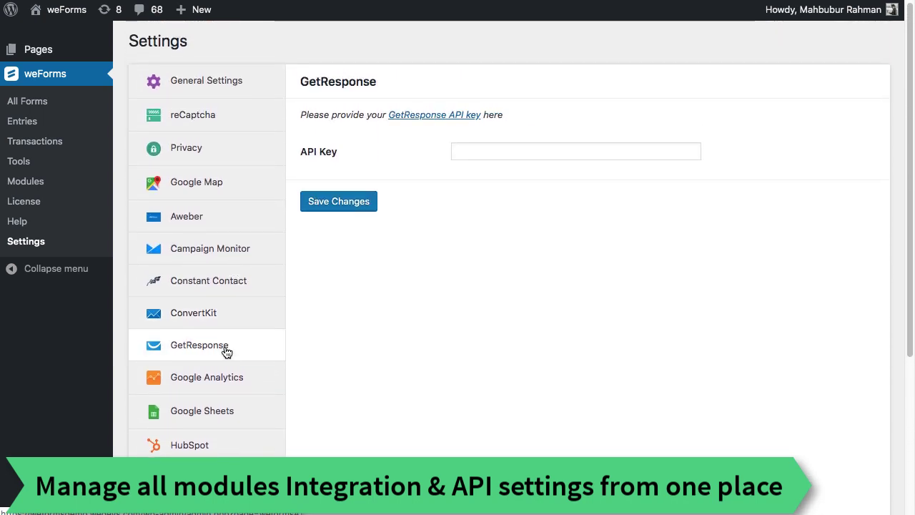
click(227, 382)
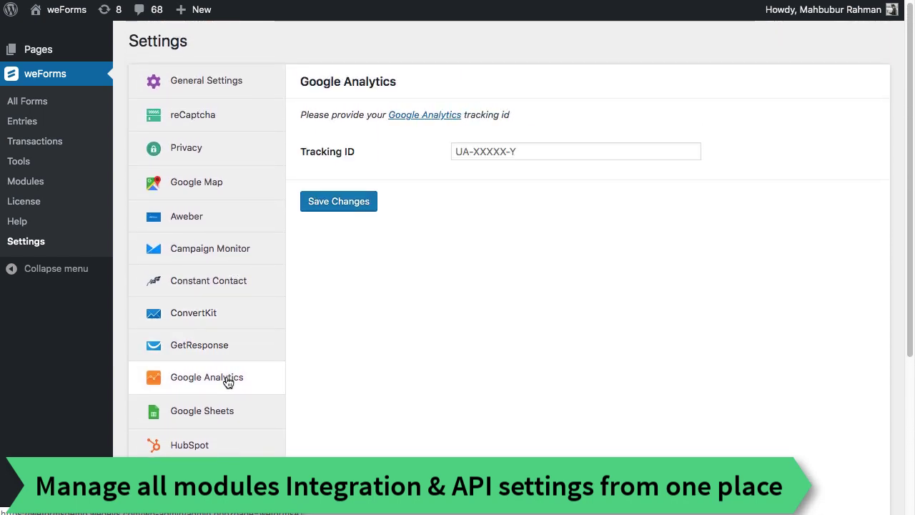
click(231, 413)
click(226, 452)
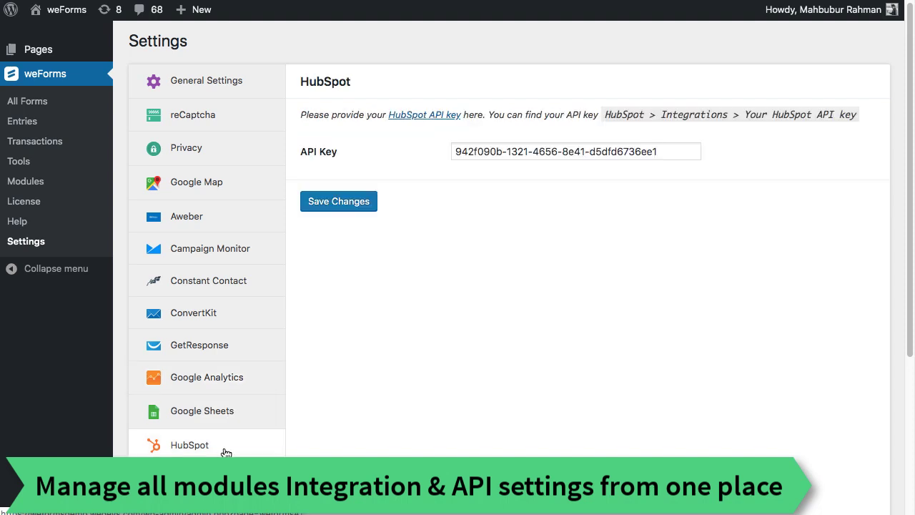
scroll(226, 451, down, 3)
click(219, 388)
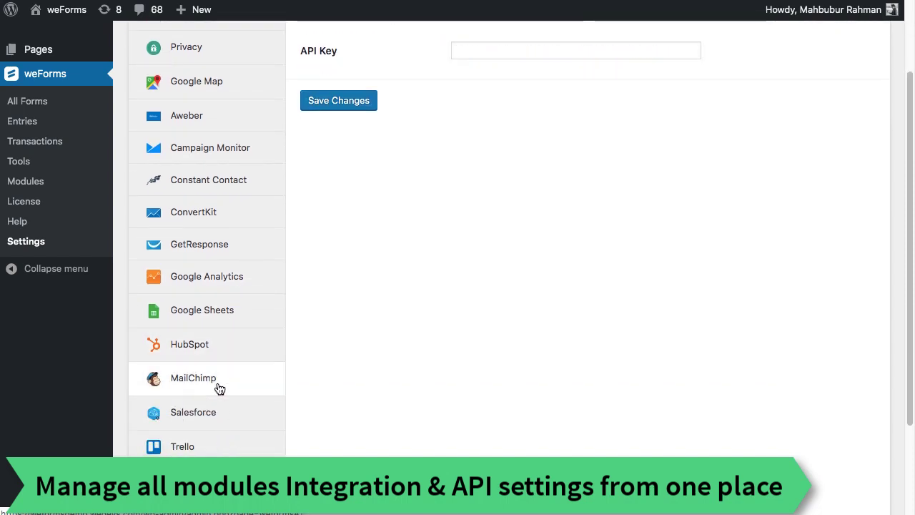
scroll(224, 424, up, 2)
scroll(224, 423, down, 5)
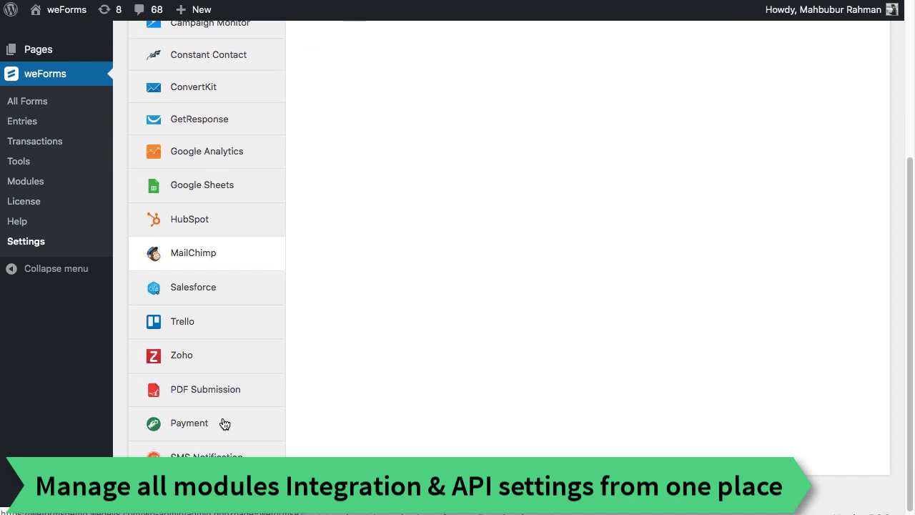
Step: View the Salesforce, Zoho and PDF Submission settings
click(206, 281)
scroll(206, 281, up, 3)
scroll(206, 281, down, 1)
scroll(205, 281, down, 3)
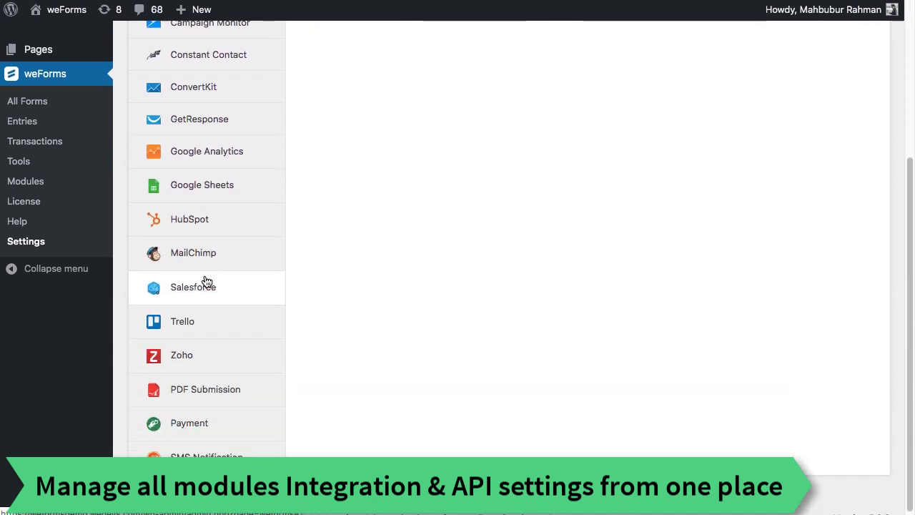
scroll(217, 322, up, 2)
scroll(216, 321, up, 1)
scroll(216, 322, down, 3)
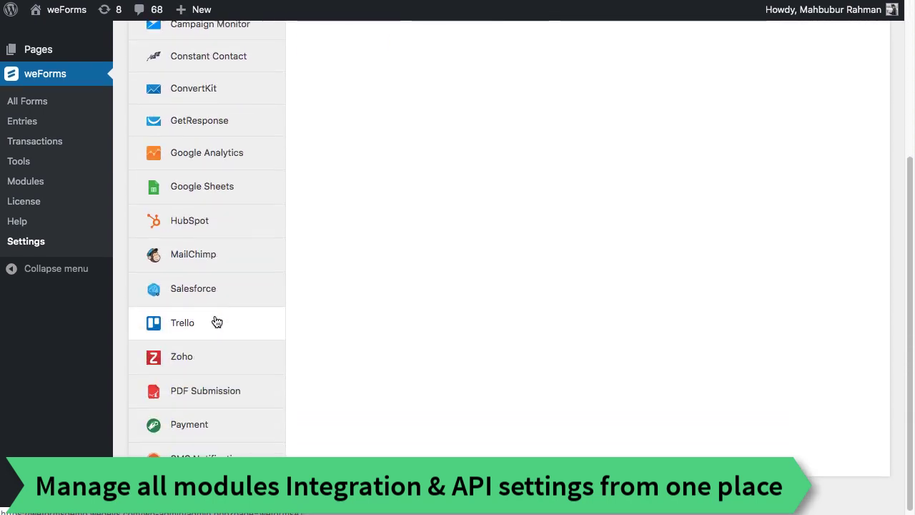
click(221, 350)
scroll(218, 351, up, 3)
scroll(219, 352, up, 1)
scroll(219, 351, down, 4)
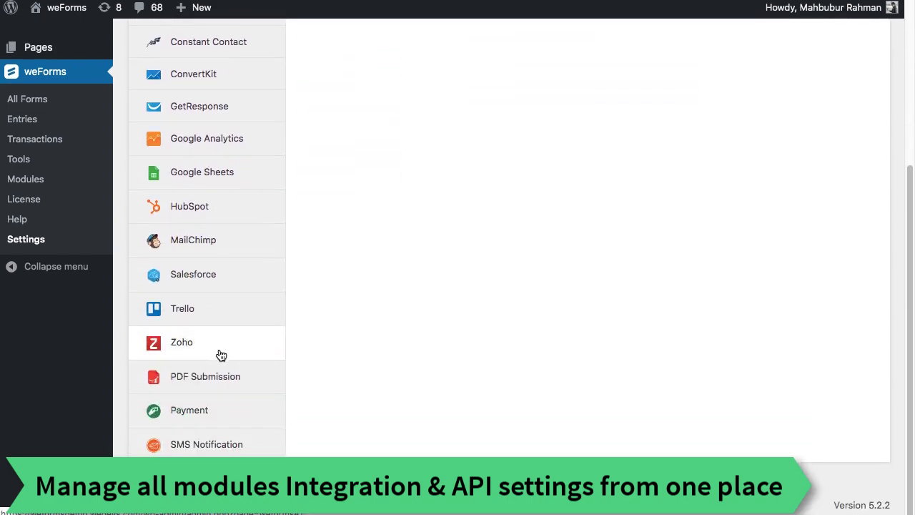
click(223, 377)
scroll(224, 378, up, 2)
scroll(224, 378, up, 1)
scroll(224, 378, down, 3)
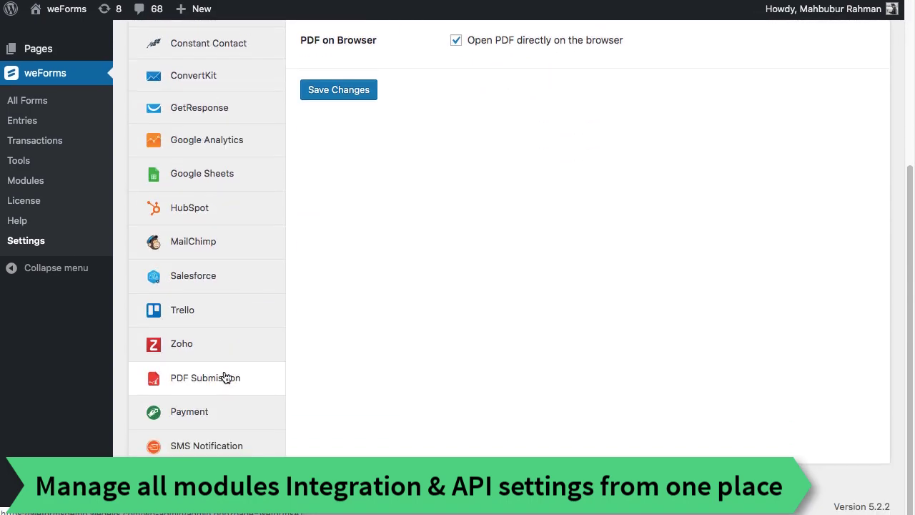
Step: Review the Payment settings for currency and price formatting
click(223, 412)
scroll(224, 411, up, 3)
scroll(224, 412, up, 1)
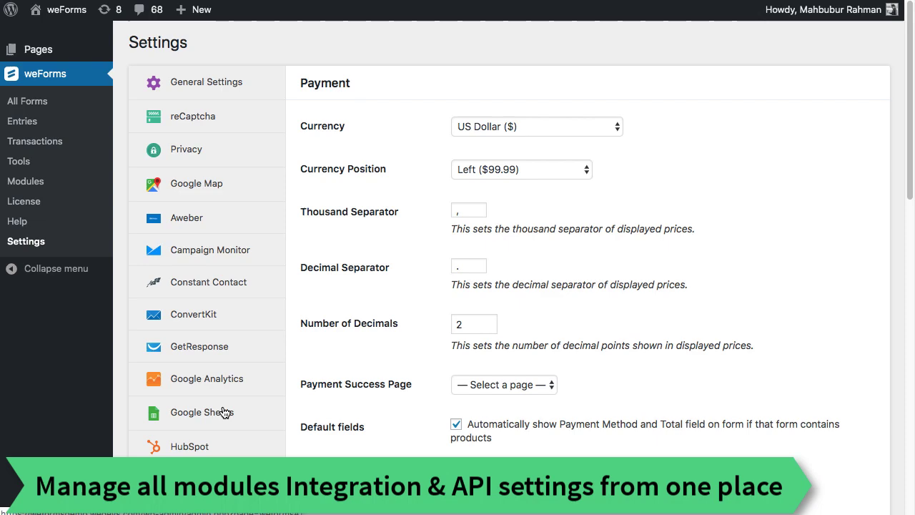
scroll(224, 412, down, 3)
scroll(224, 412, up, 1)
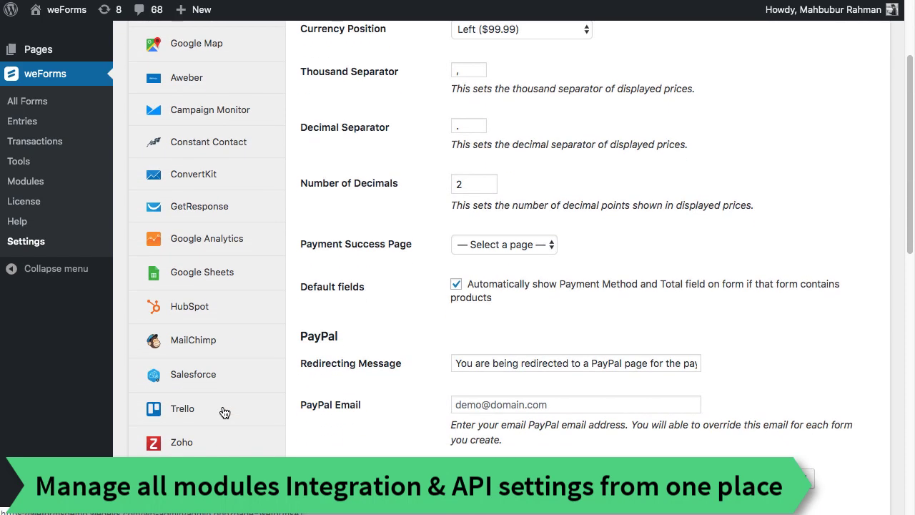
scroll(224, 411, down, 3)
scroll(224, 412, down, 1)
scroll(224, 413, down, 2)
scroll(224, 413, down, 1)
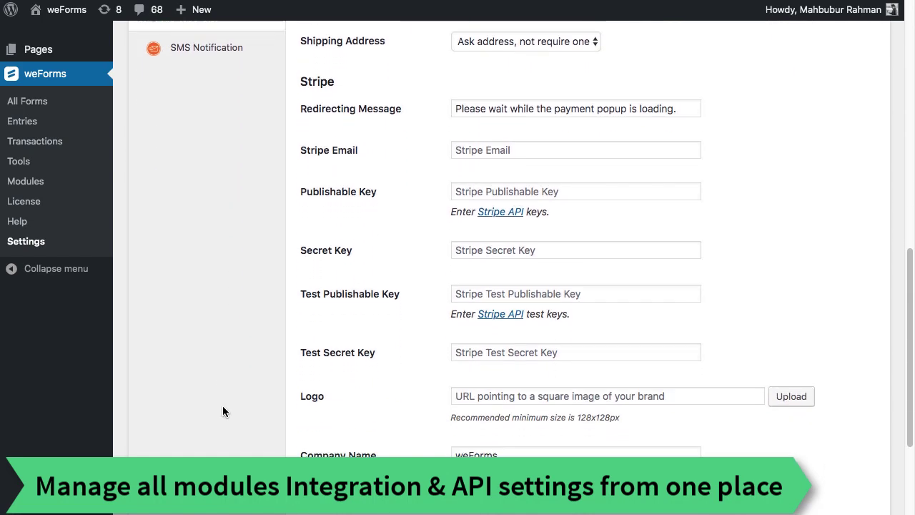
scroll(223, 412, down, 1)
scroll(223, 411, down, 1)
scroll(222, 411, up, 3)
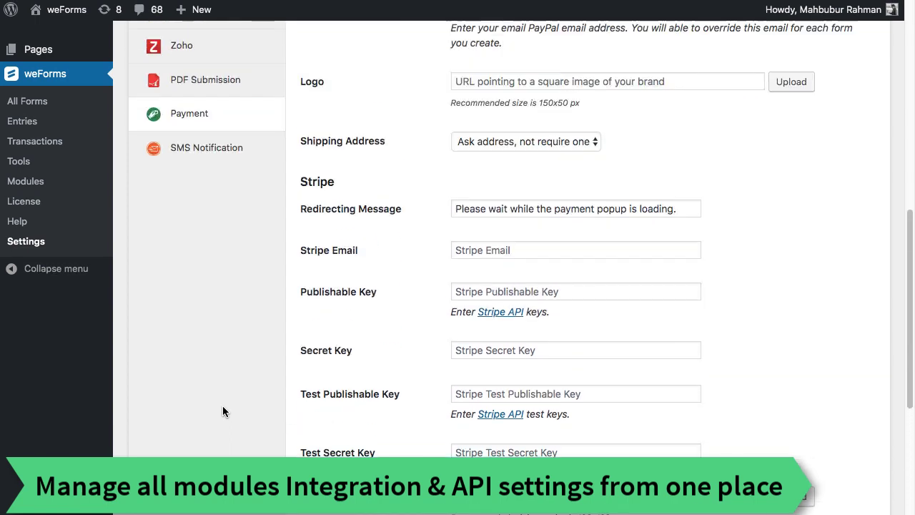
scroll(223, 411, up, 2)
scroll(222, 411, up, 2)
scroll(223, 411, up, 1)
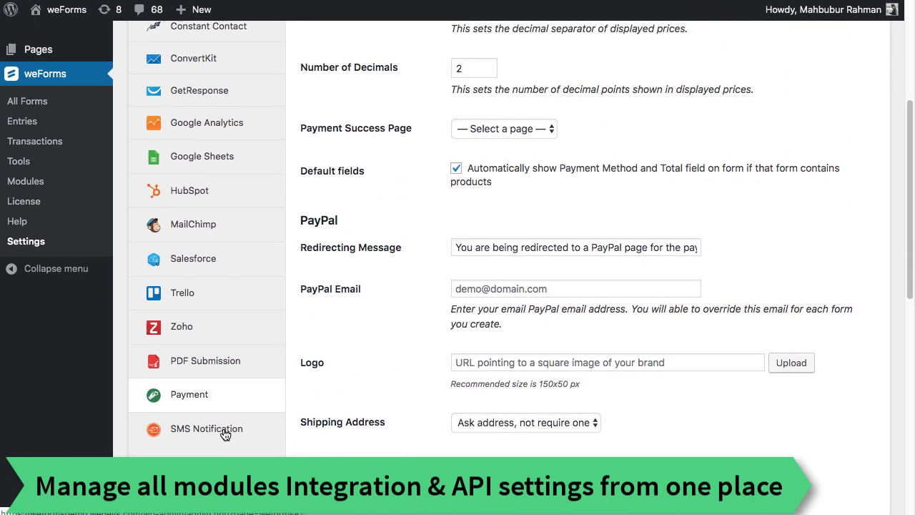
Step: Show the SMS Notification settings with the Active Gateway option
click(224, 430)
scroll(303, 356, up, 1)
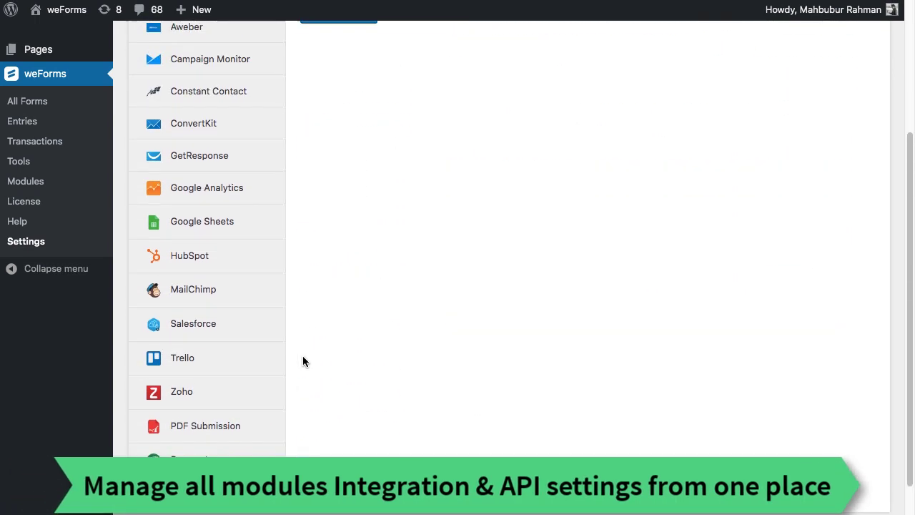
scroll(303, 356, up, 3)
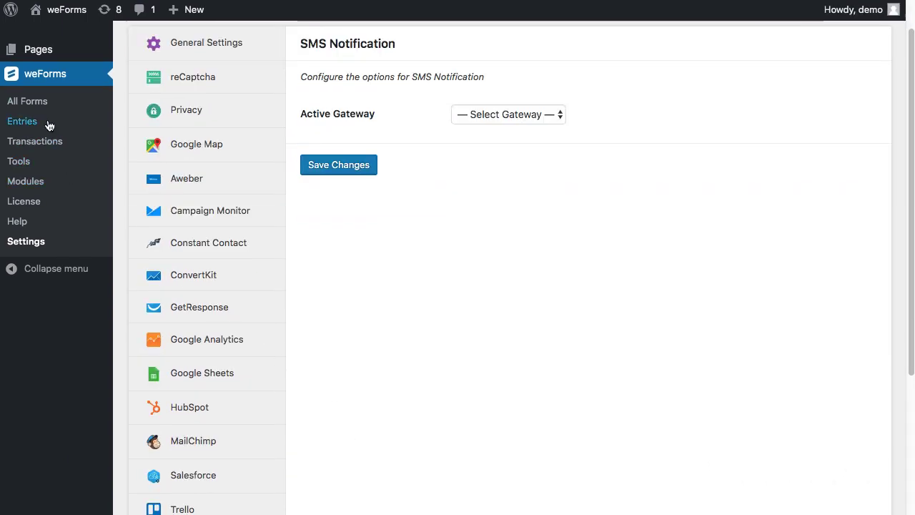
Step: From All Forms, start a new form and browse the Select a Template gallery
click(44, 108)
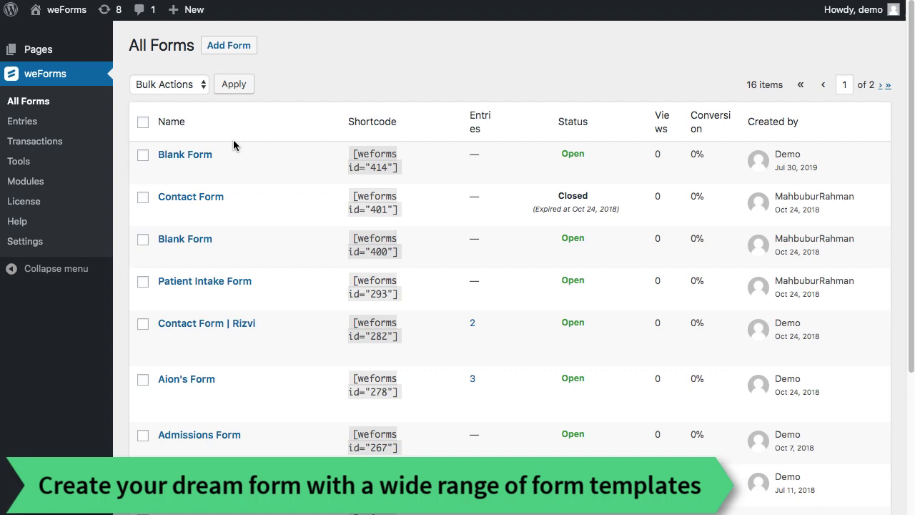
click(226, 48)
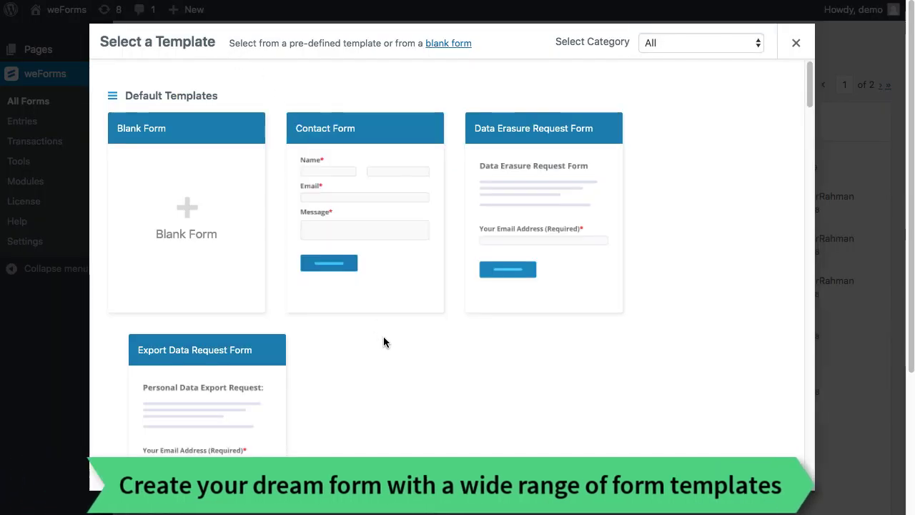
scroll(386, 350, down, 3)
scroll(388, 351, down, 5)
scroll(533, 354, down, 1)
scroll(533, 354, down, 6)
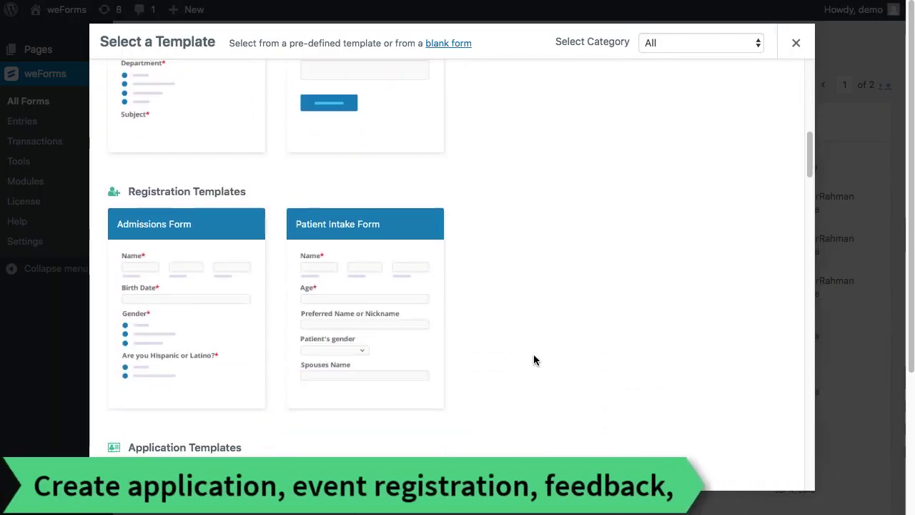
scroll(533, 354, down, 7)
scroll(534, 354, down, 7)
scroll(533, 354, down, 4)
scroll(533, 354, down, 6)
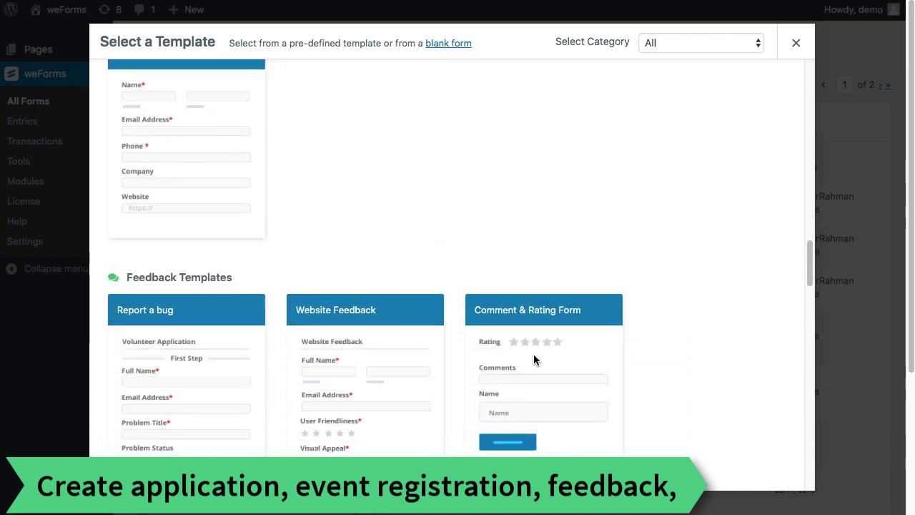
scroll(533, 354, down, 1)
scroll(533, 354, down, 7)
scroll(534, 354, down, 2)
scroll(533, 354, down, 6)
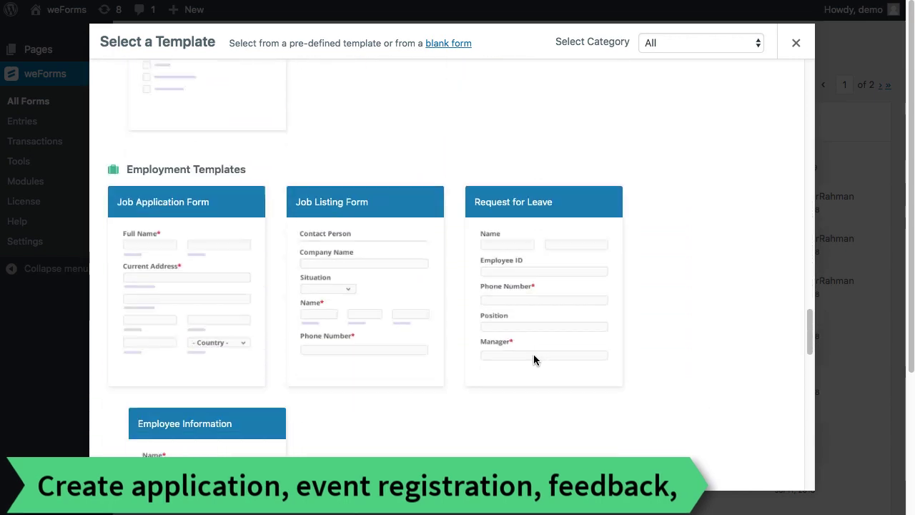
scroll(534, 354, down, 6)
scroll(533, 354, down, 6)
scroll(533, 354, down, 1)
scroll(534, 354, down, 8)
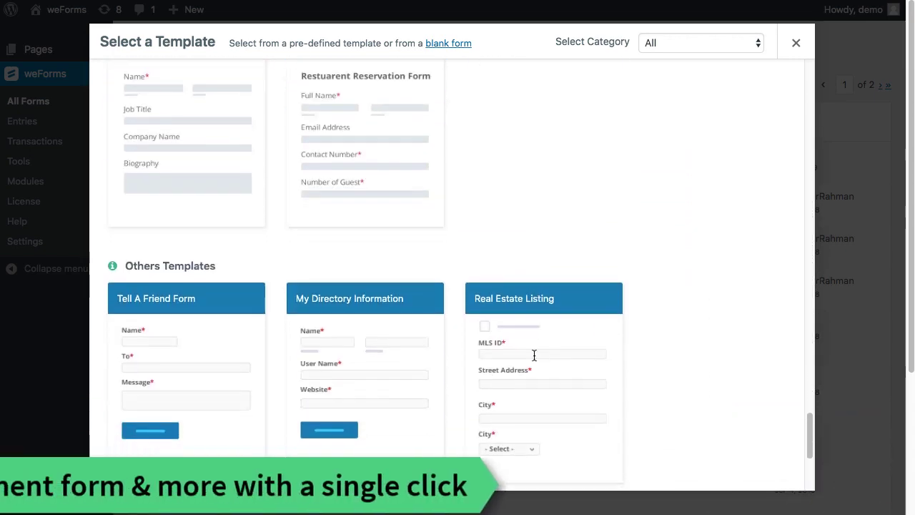
scroll(533, 354, down, 3)
scroll(533, 358, down, 3)
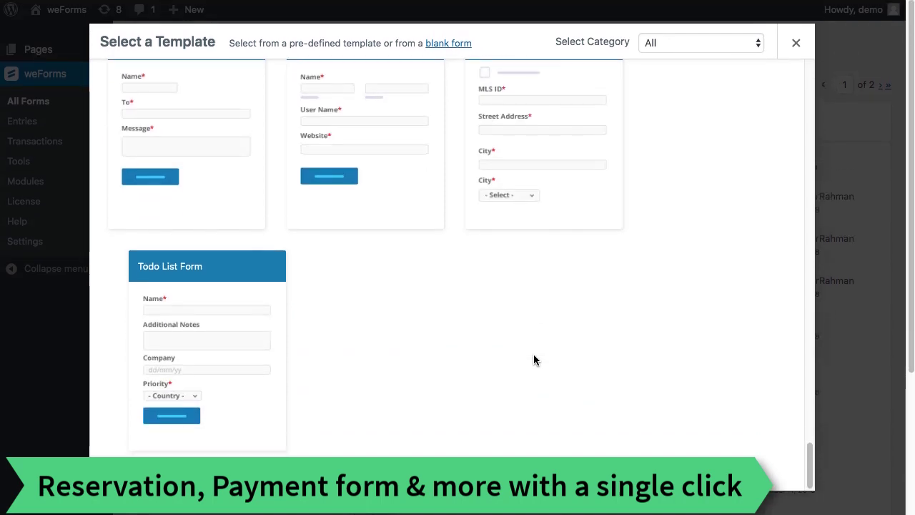
scroll(533, 359, up, 8)
scroll(534, 359, up, 6)
scroll(533, 359, up, 6)
scroll(533, 359, up, 6)
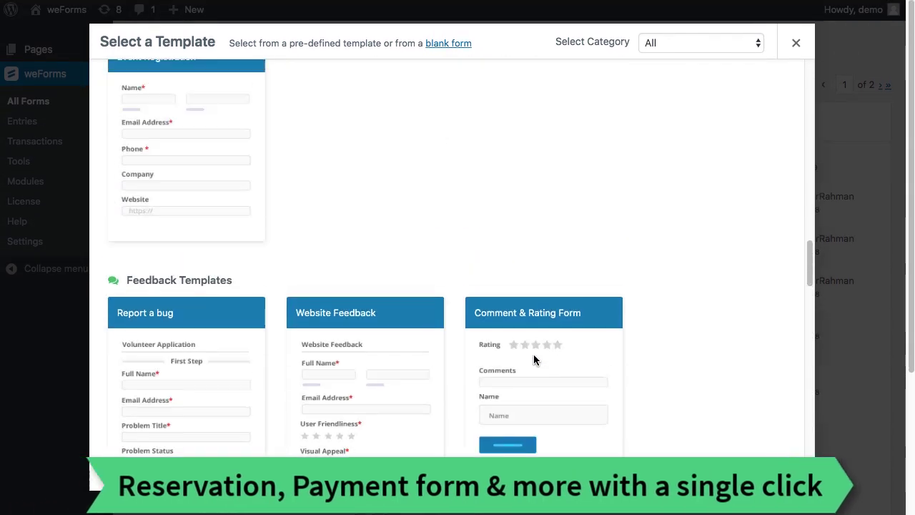
scroll(534, 359, up, 6)
scroll(533, 359, up, 6)
scroll(533, 358, up, 5)
scroll(533, 359, up, 5)
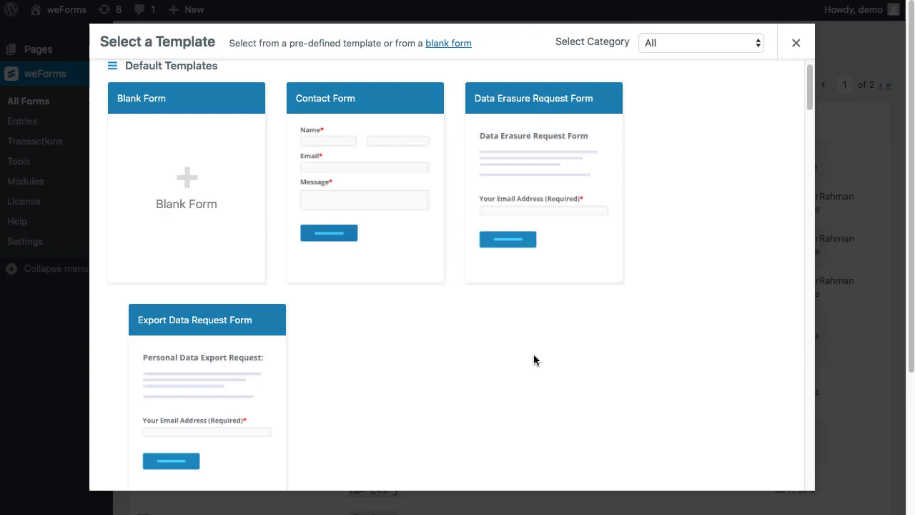
scroll(534, 359, up, 1)
Step: Create a new form from the Blank Form template
click(189, 230)
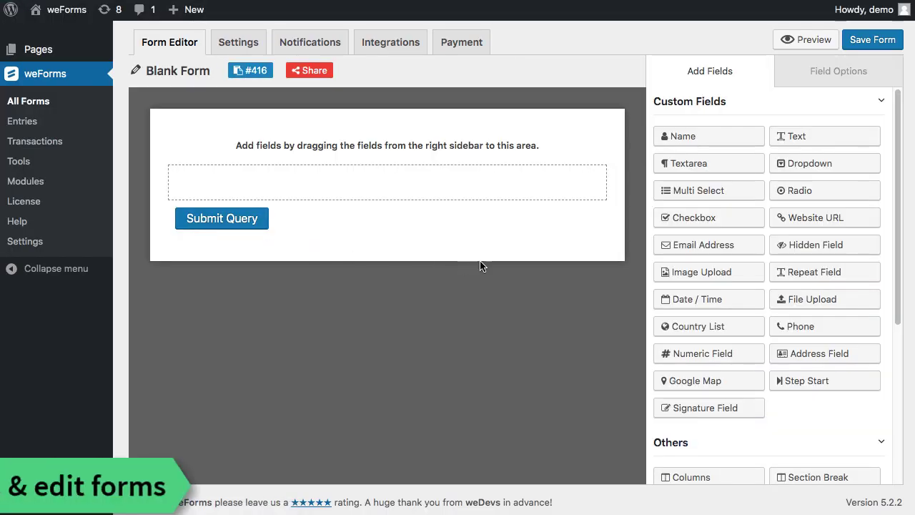
scroll(820, 408, down, 3)
scroll(820, 408, down, 1)
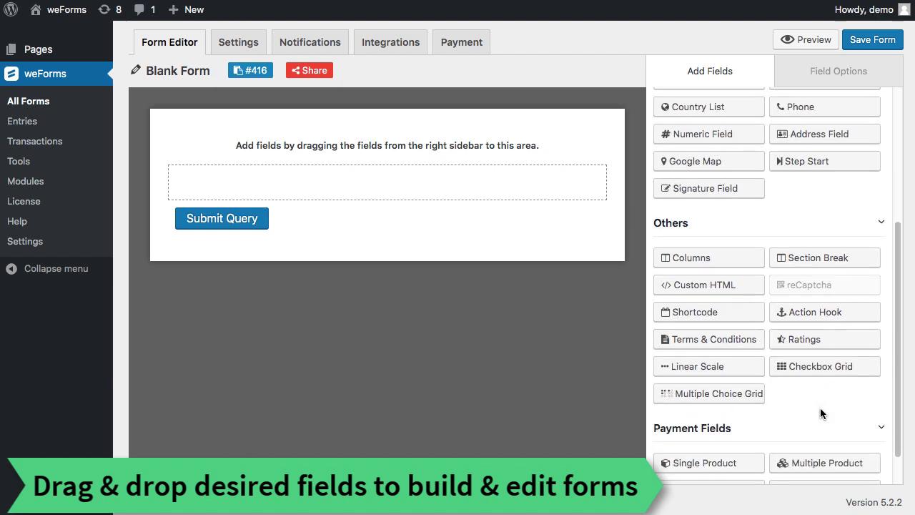
scroll(820, 407, down, 1)
scroll(820, 387, up, 1)
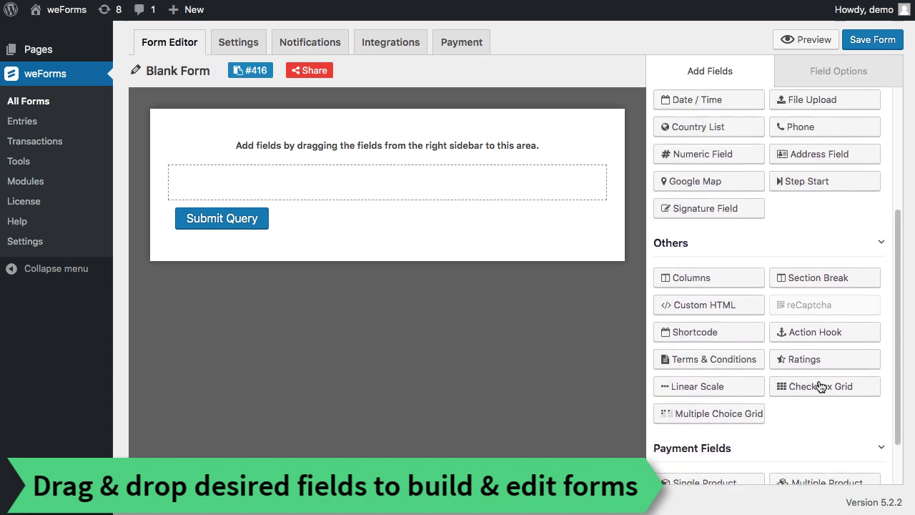
scroll(820, 387, up, 1)
scroll(820, 387, up, 2)
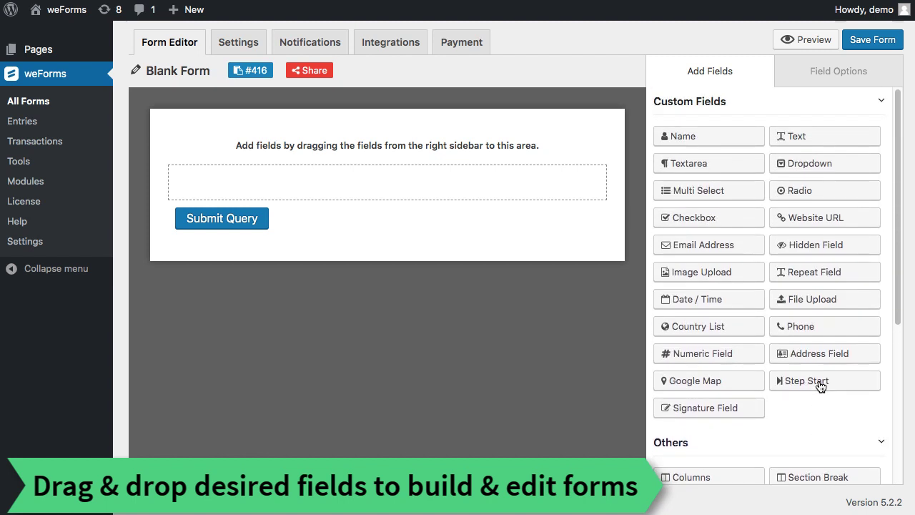
Step: Add Name, Email Address, File Upload and a three-column layout to the form
click(713, 140)
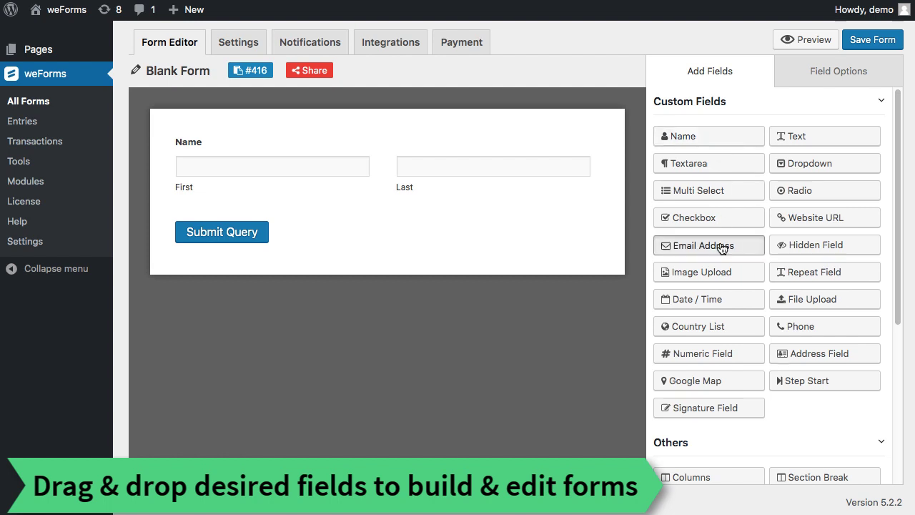
drag(348, 197, 350, 234)
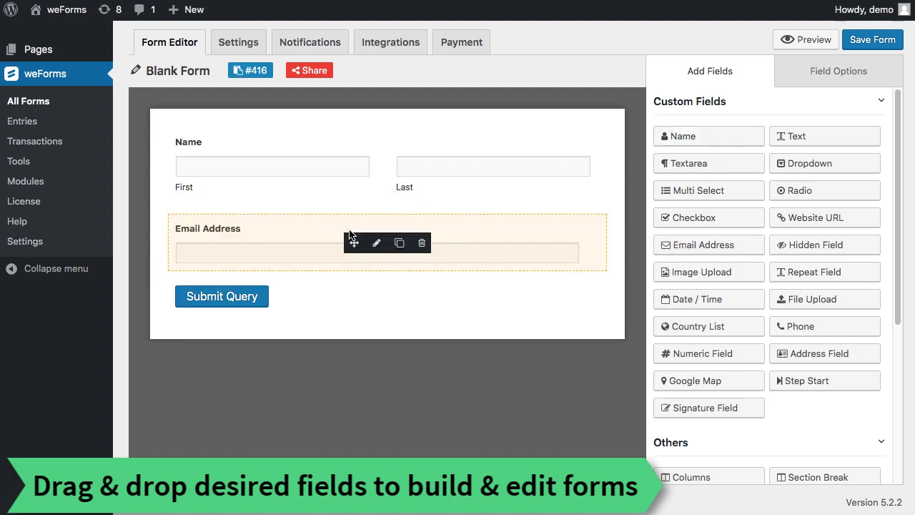
click(839, 299)
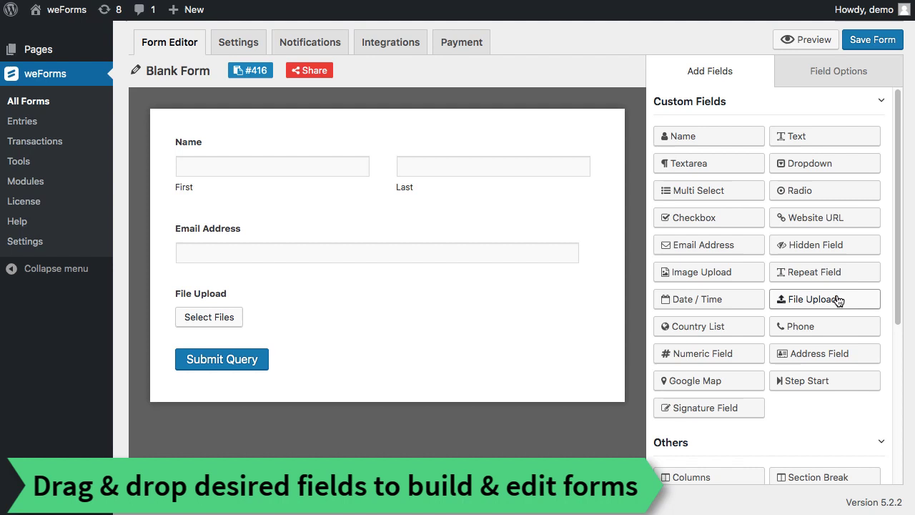
scroll(798, 419, down, 5)
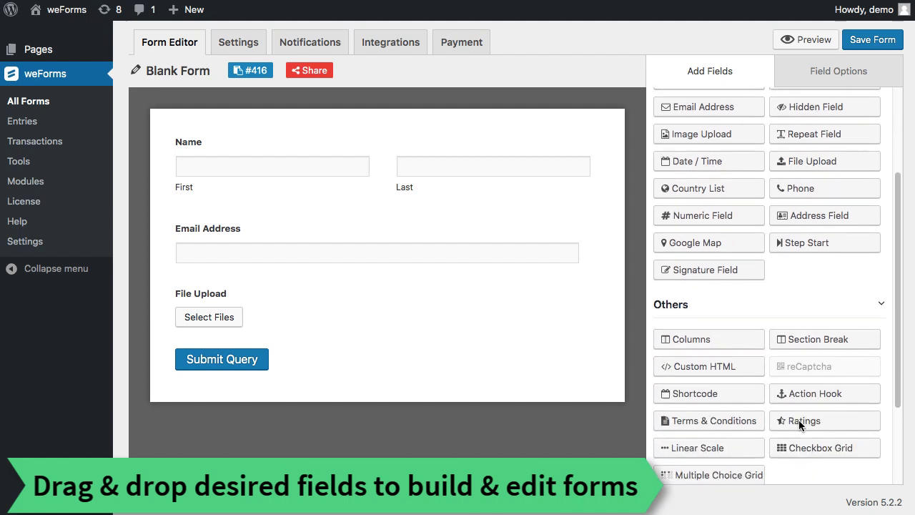
click(710, 314)
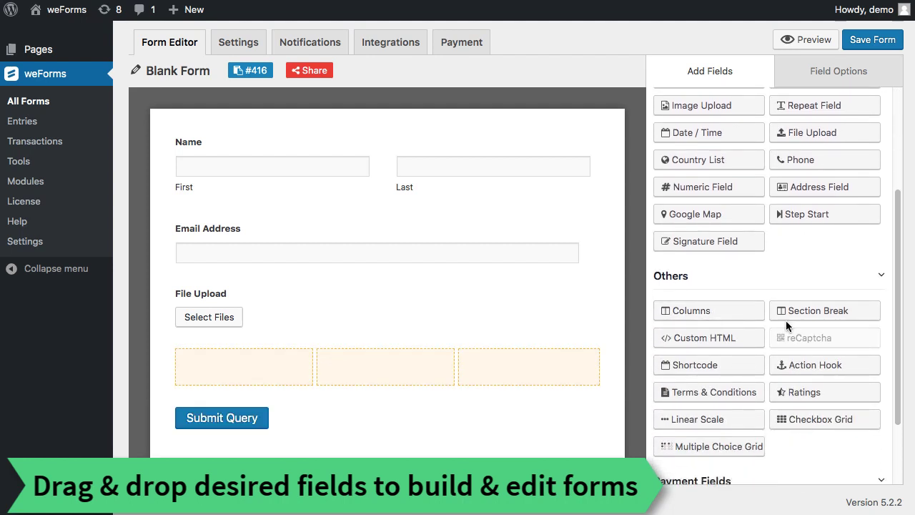
Step: Add a Payment Method field, then delete it
scroll(786, 320, down, 3)
click(809, 453)
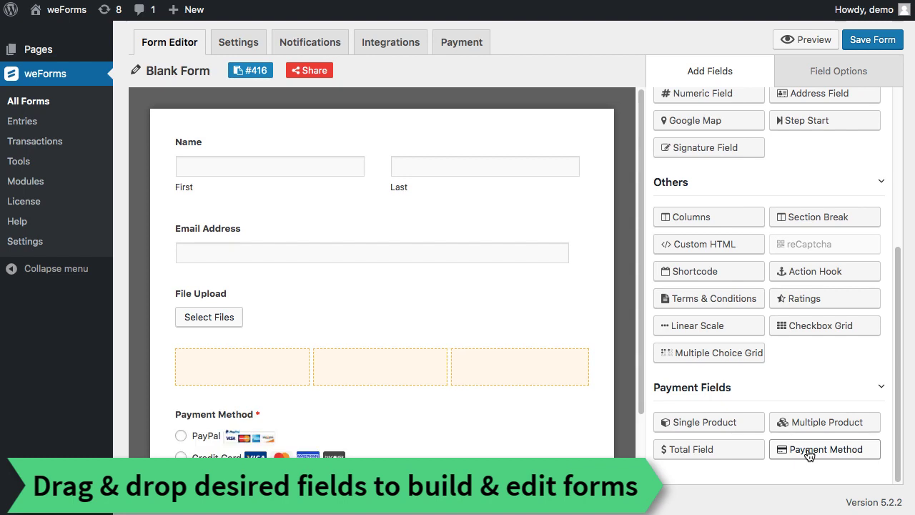
scroll(466, 443, down, 2)
click(416, 358)
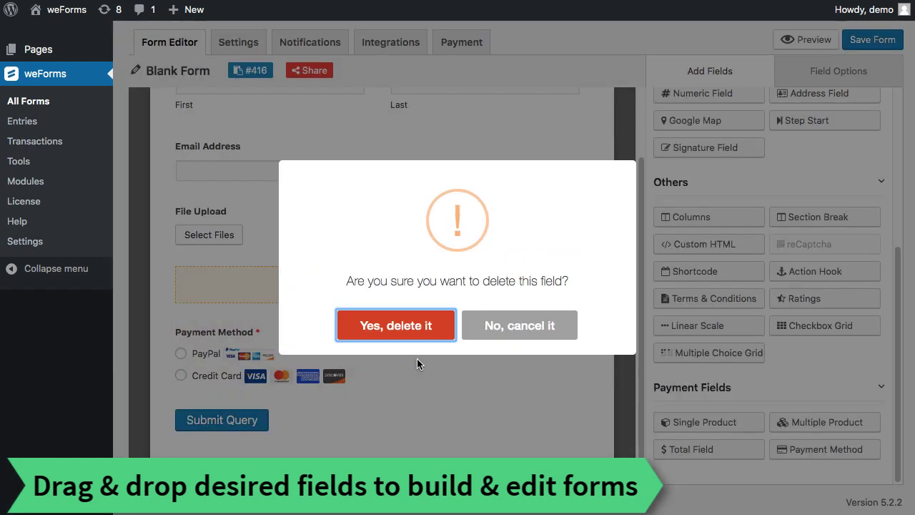
click(411, 333)
mouse_move(459, 203)
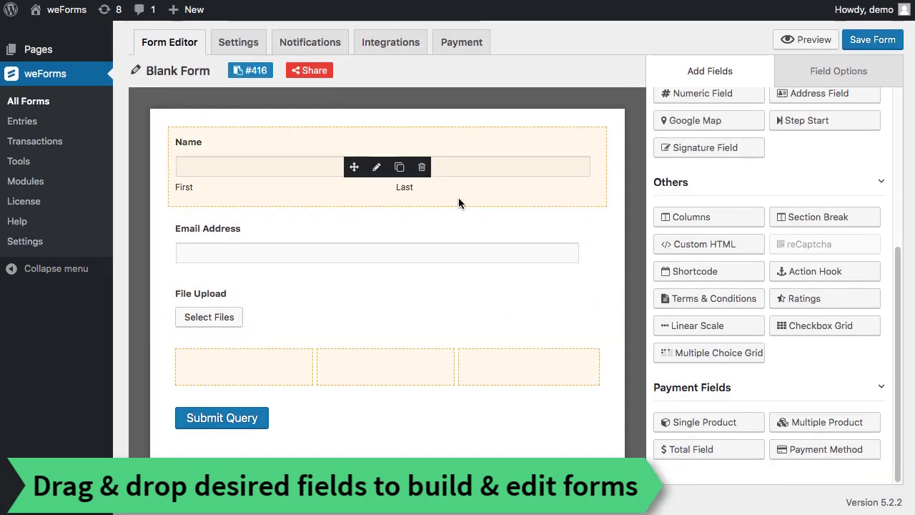
Step: Duplicate the Name field, remove the copies, and reorder Name in the form
click(398, 168)
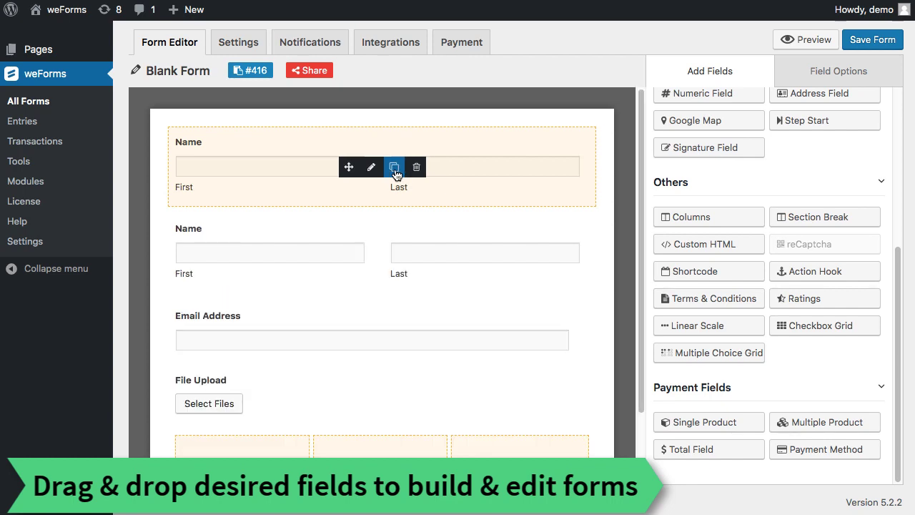
click(417, 343)
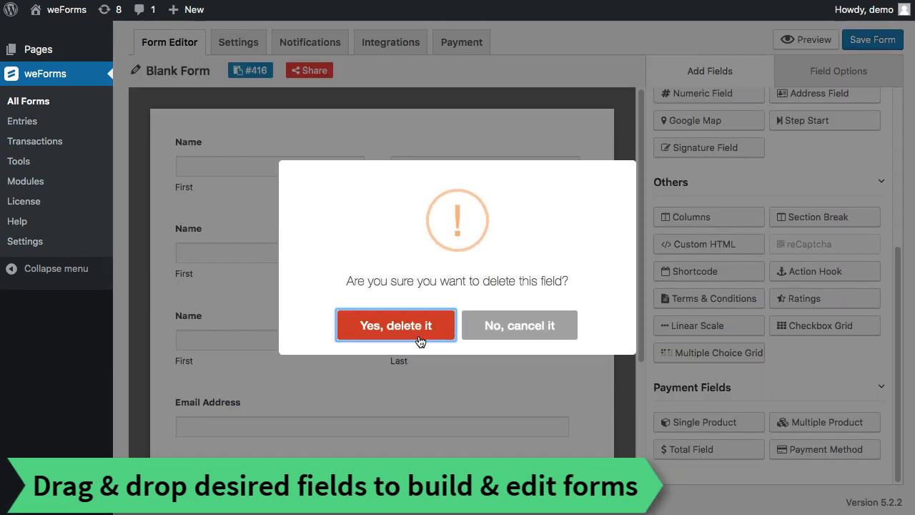
click(417, 255)
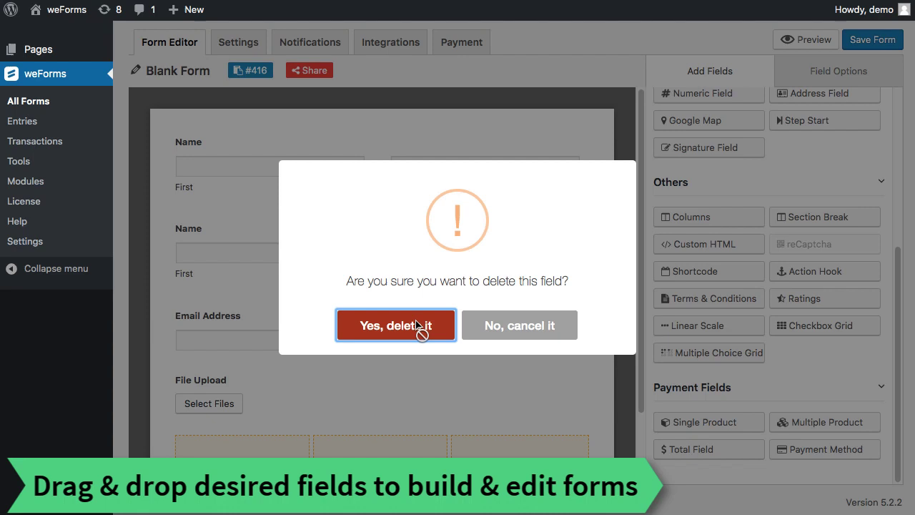
click(422, 329)
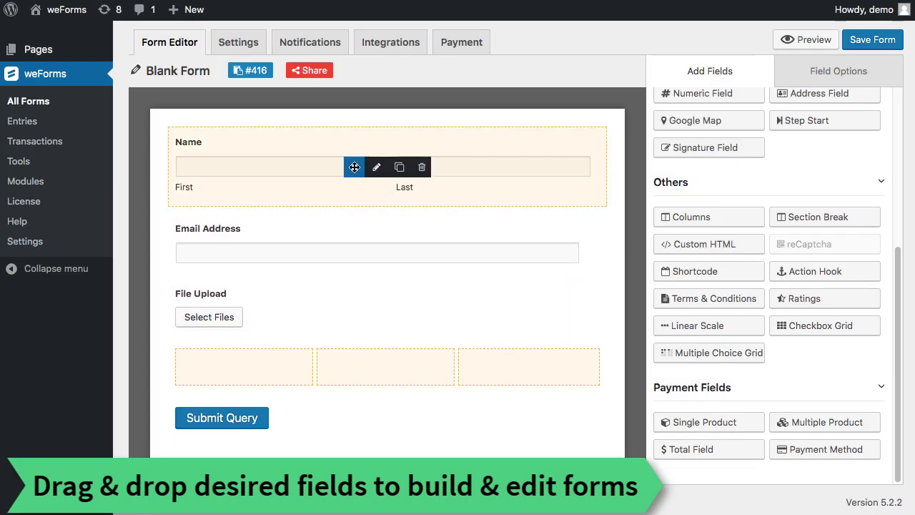
mouse_move(354, 166)
mouse_down()
mouse_move(359, 259)
mouse_move(349, 150)
mouse_up()
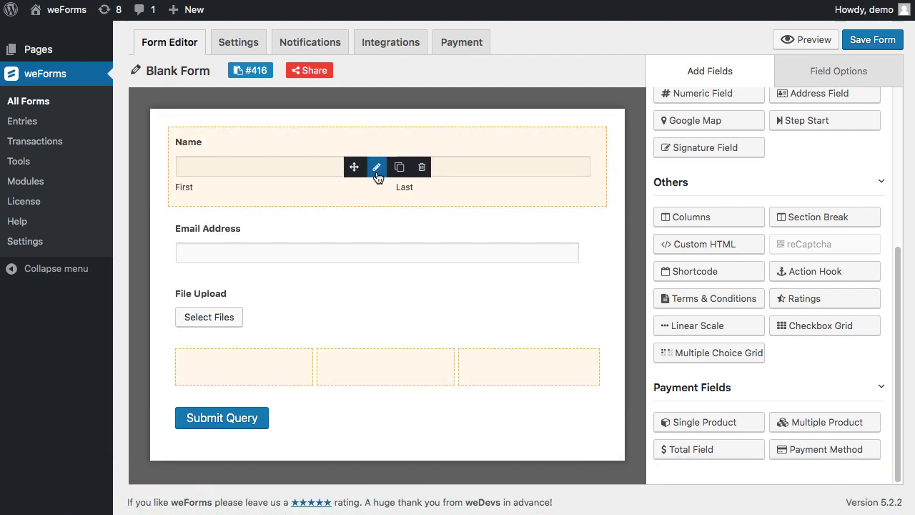
Step: Review the Name field's advanced options
click(377, 169)
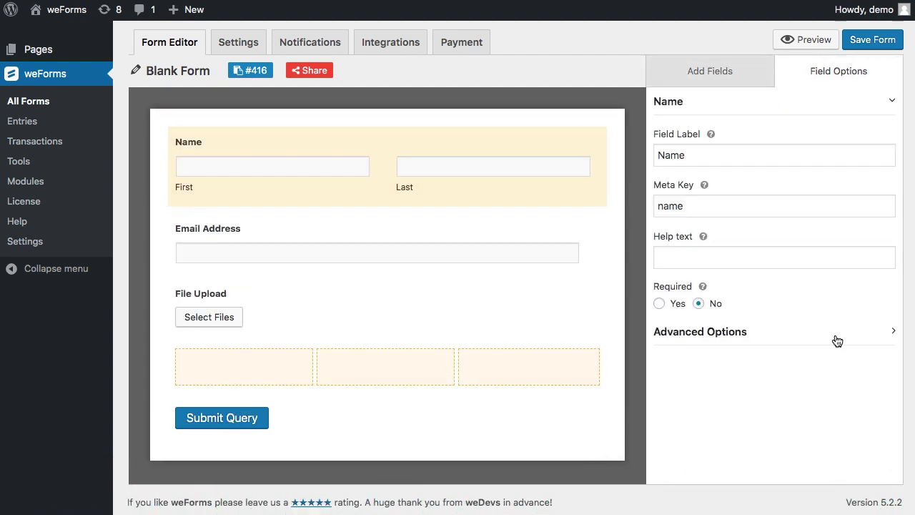
click(837, 335)
scroll(837, 341, down, 3)
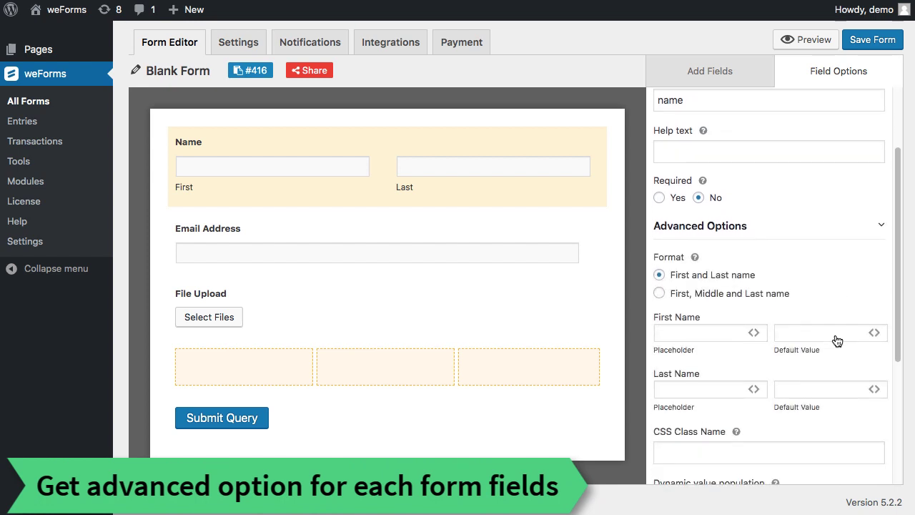
scroll(837, 341, down, 1)
scroll(837, 340, down, 1)
scroll(837, 340, down, 1)
scroll(838, 340, down, 1)
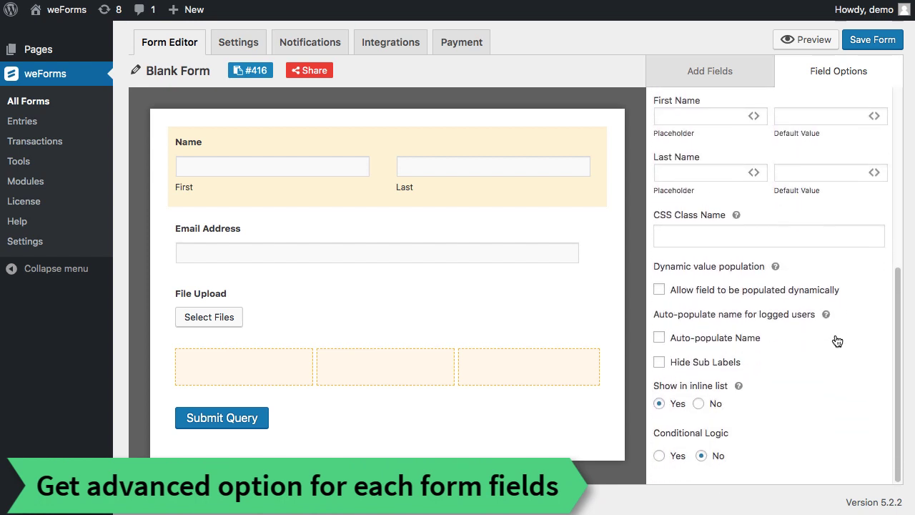
scroll(837, 340, up, 1)
scroll(838, 340, up, 2)
scroll(837, 341, up, 1)
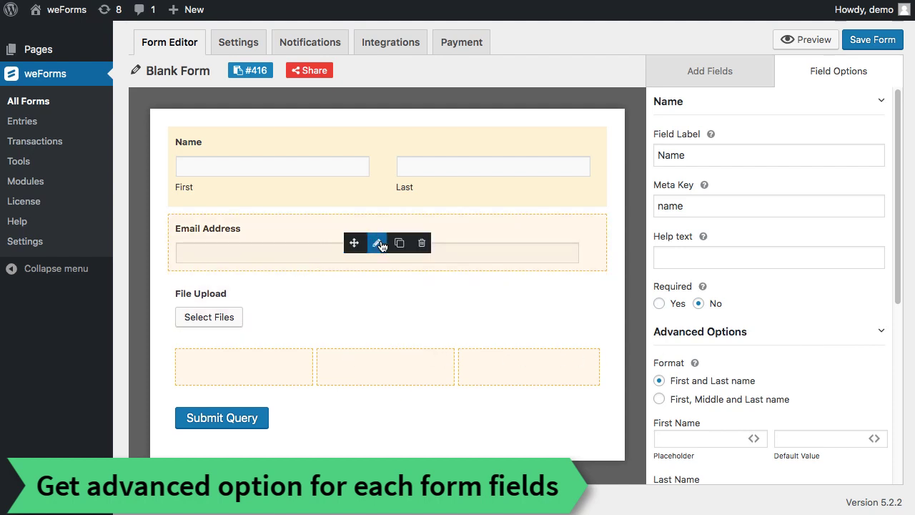
Step: Check the Email Address field's settings, then start deleting the empty column field
click(380, 244)
scroll(804, 335, down, 3)
scroll(804, 333, down, 2)
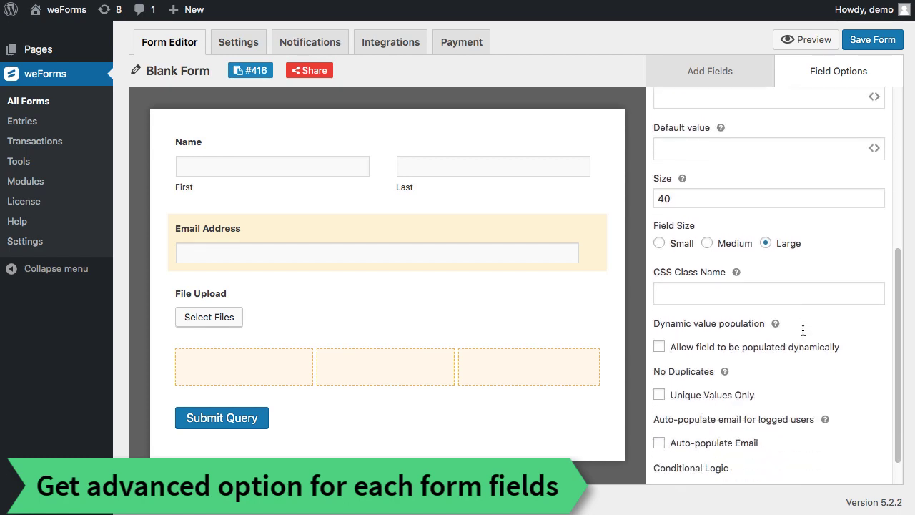
scroll(804, 332, up, 2)
scroll(803, 329, up, 2)
scroll(803, 330, up, 2)
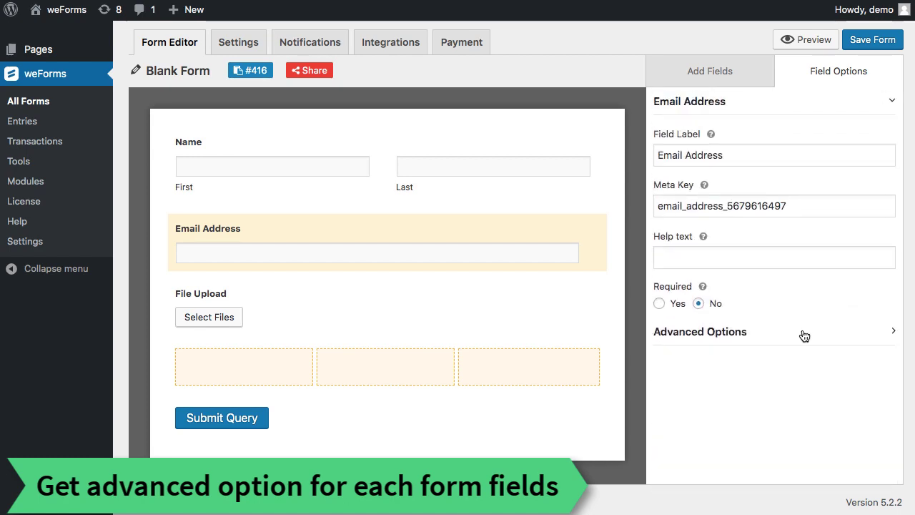
click(424, 349)
Step: Confirm the column deletion, add a Google Map field, and retitle the form 'Registration Form'
click(413, 333)
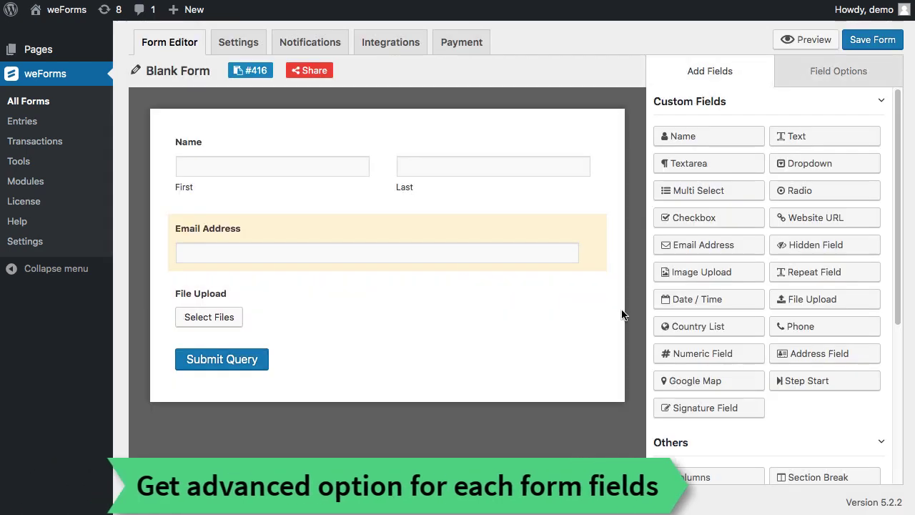
click(694, 381)
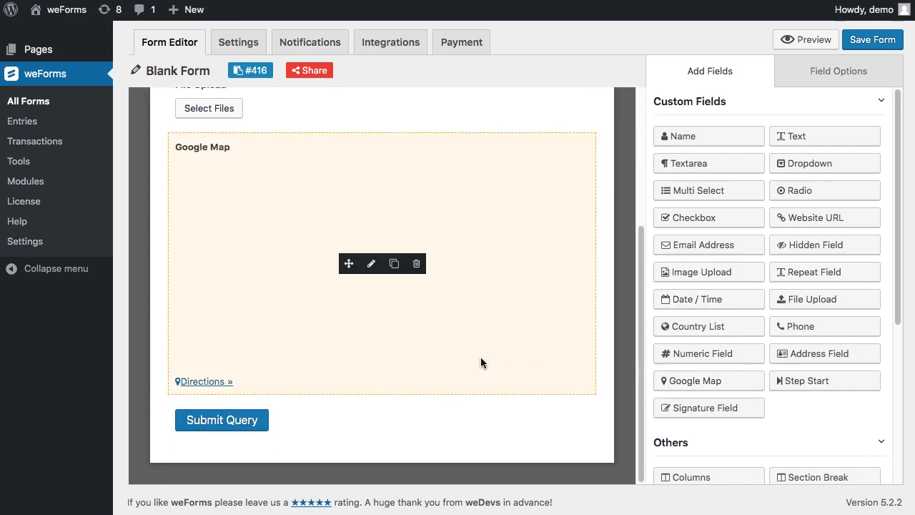
scroll(480, 358, up, 1)
scroll(481, 358, up, 3)
scroll(481, 358, up, 2)
text(Registration Form)
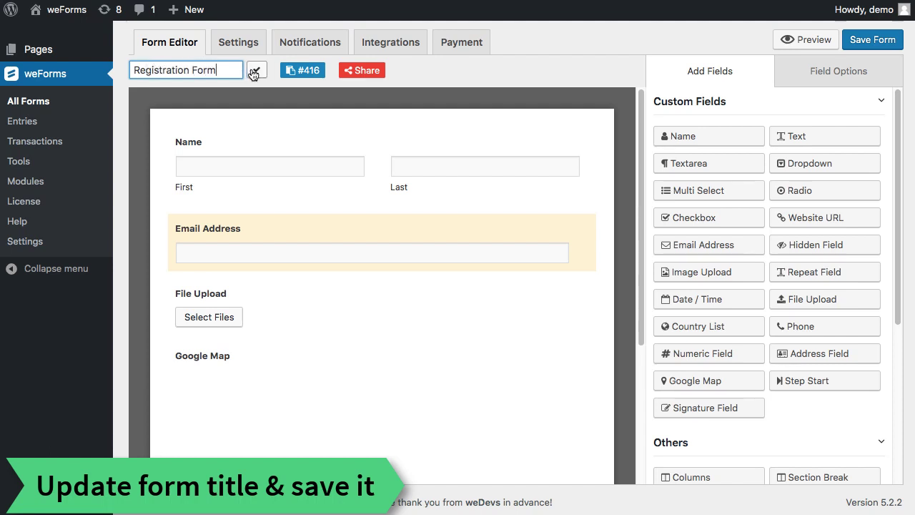
click(254, 71)
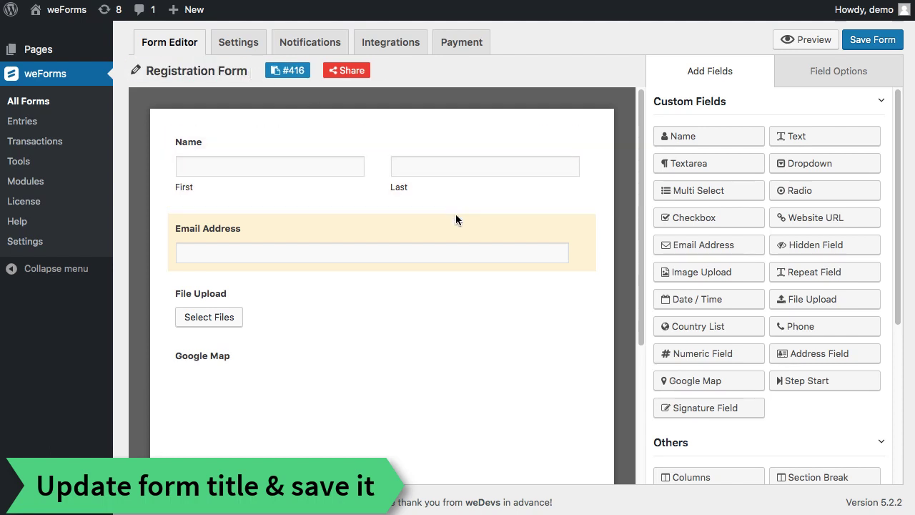
Step: Delete the Google Map field and save the form
scroll(513, 301, down, 4)
scroll(514, 300, down, 2)
click(417, 347)
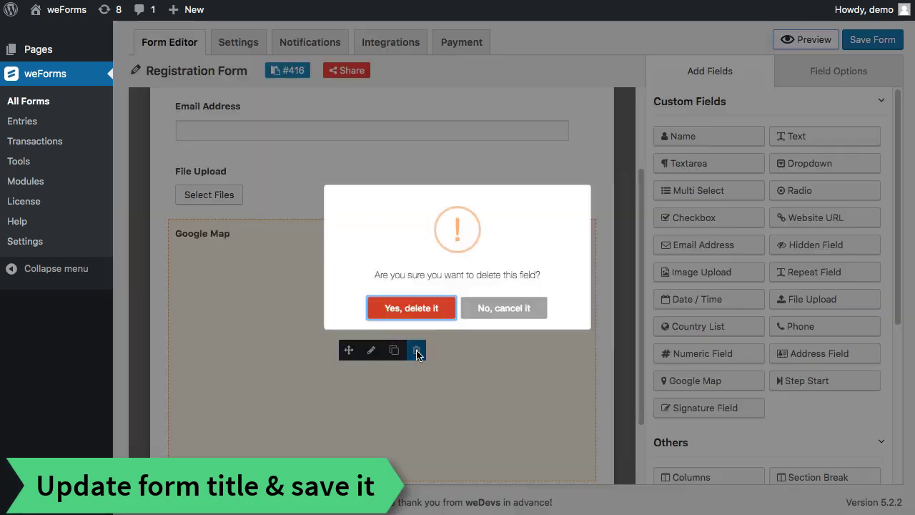
click(411, 328)
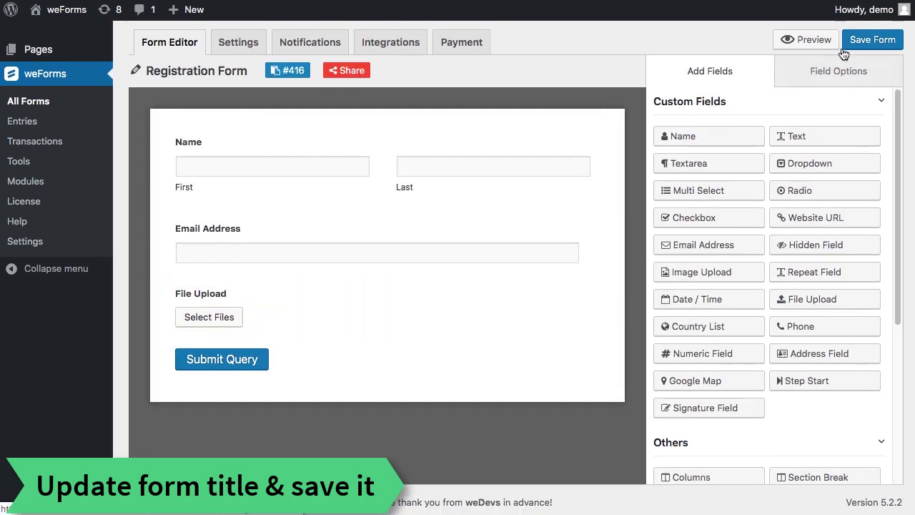
click(872, 40)
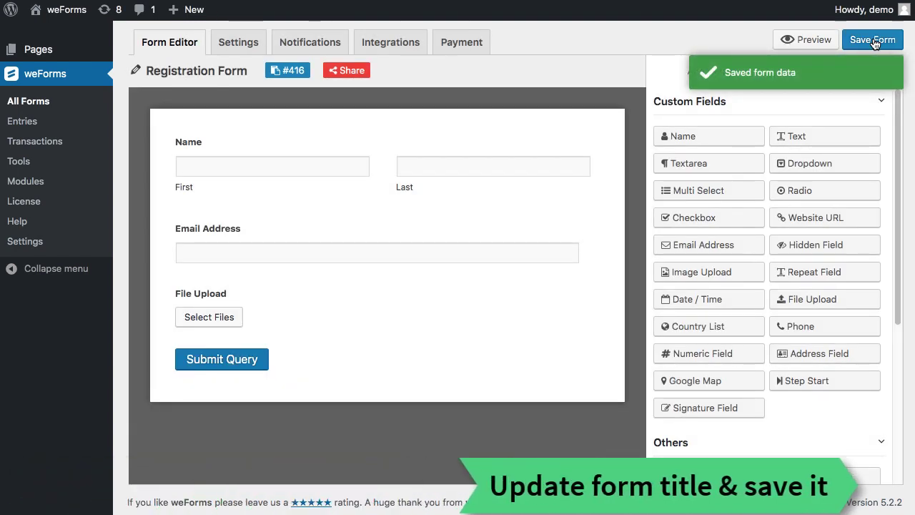
click(805, 40)
scroll(734, 184, down, 5)
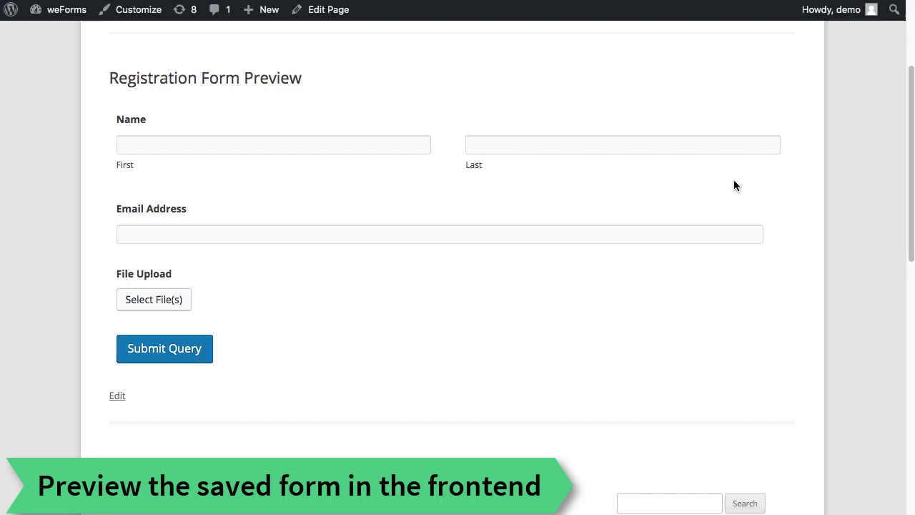
scroll(734, 184, up, 3)
scroll(734, 184, up, 2)
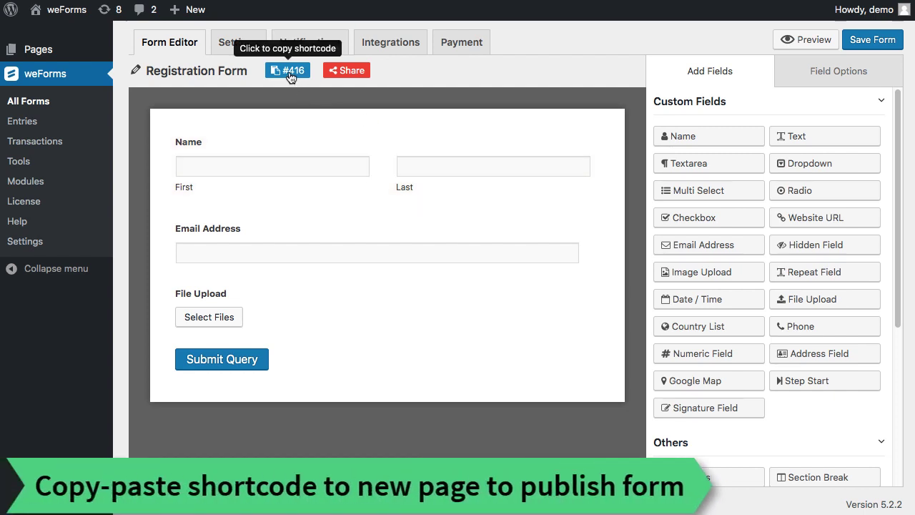
Step: Publish a 'Registration Form' page with the [weforms id="416"] shortcode and open it in a new tab
right_click(135, 84)
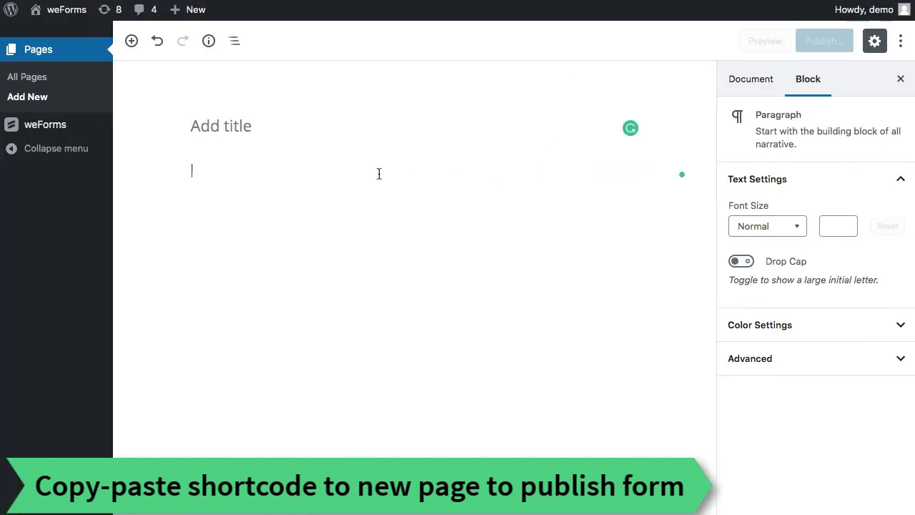
text([weforms id="416"])
click(352, 131)
text(Registration Form)
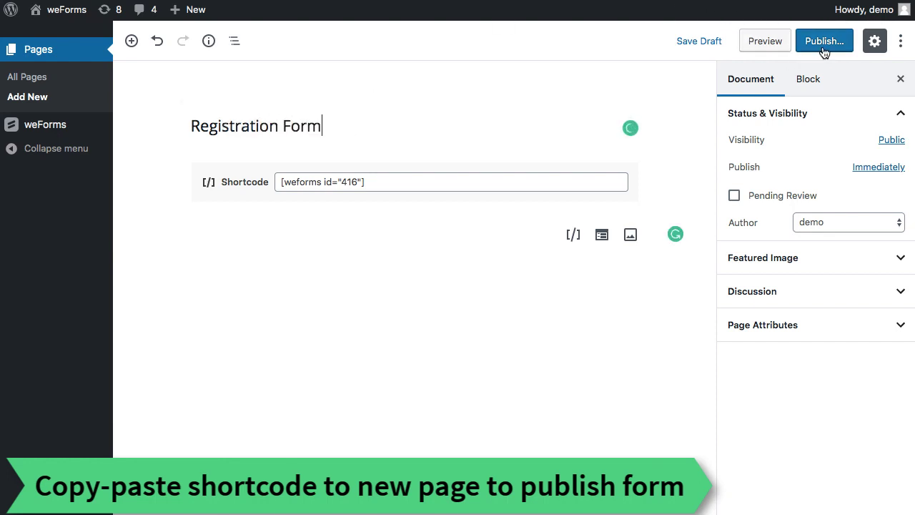
click(825, 41)
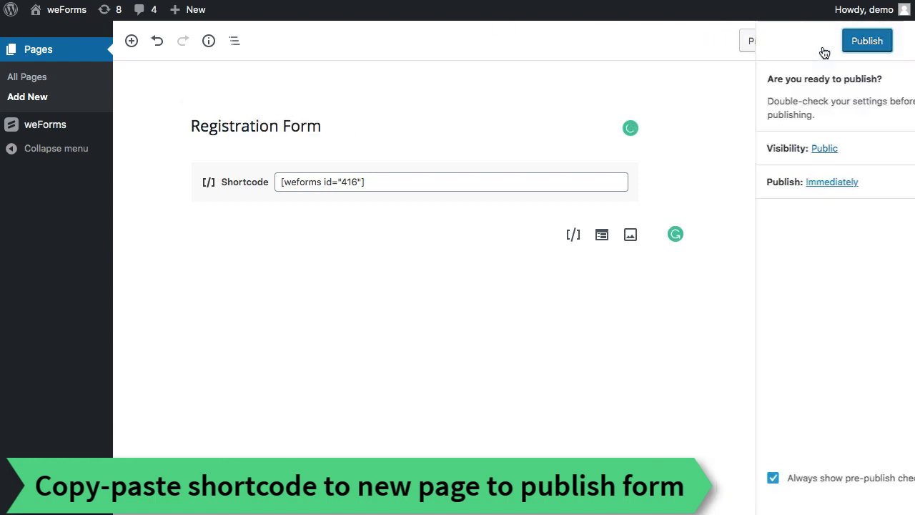
click(823, 46)
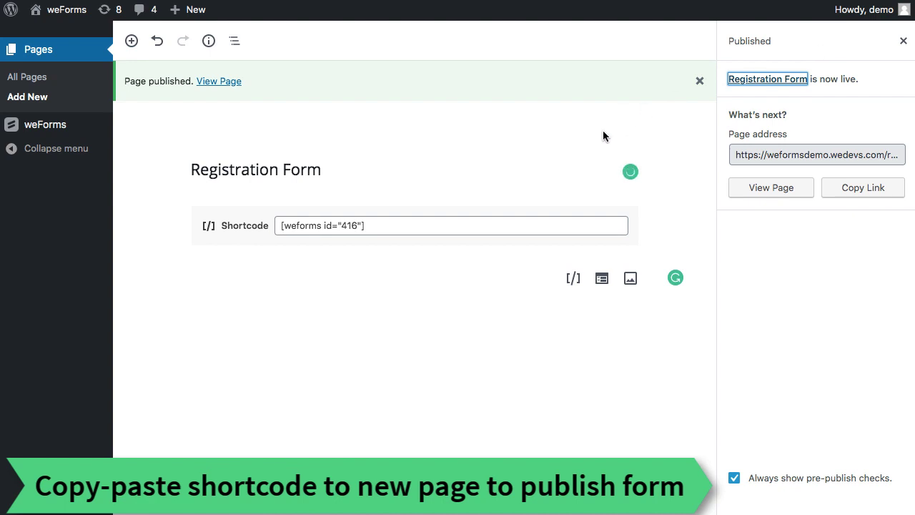
right_click(225, 81)
click(257, 84)
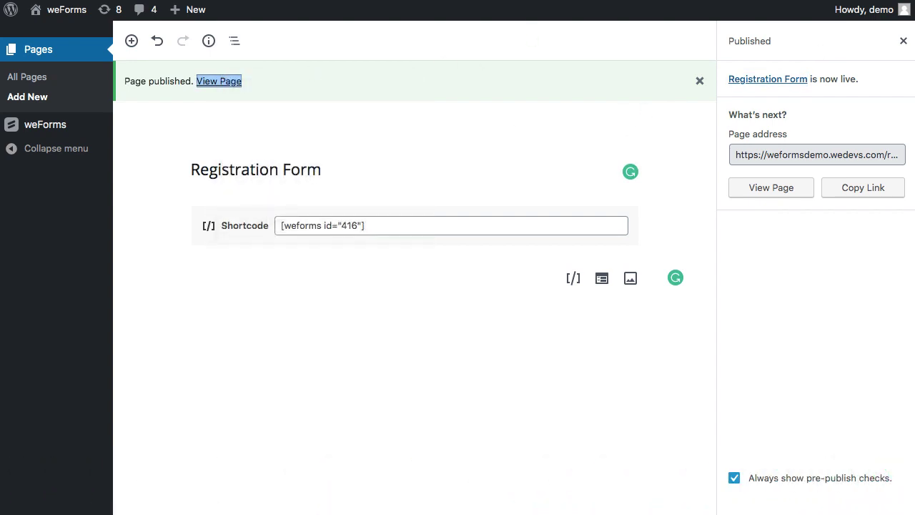
Step: Enter John Smith's name and email in the Registration Form and submit it
scroll(474, 254, down, 3)
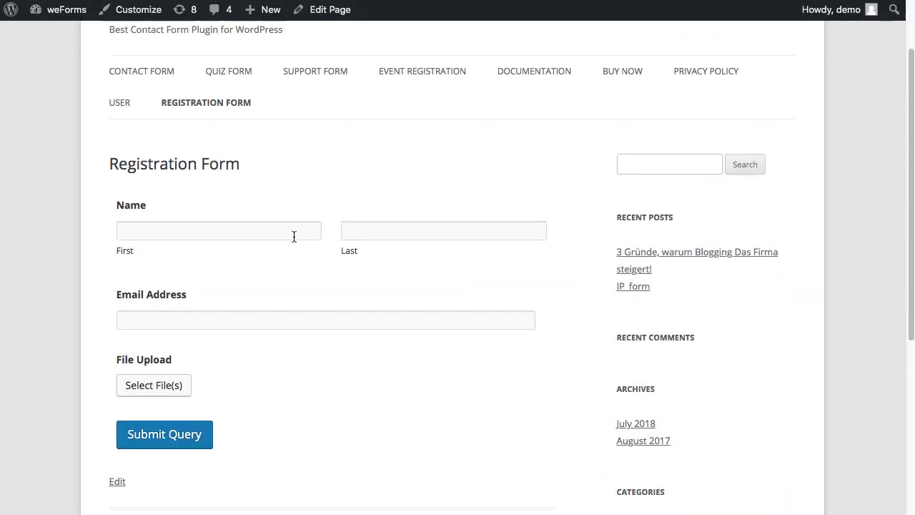
click(293, 236)
text(John)
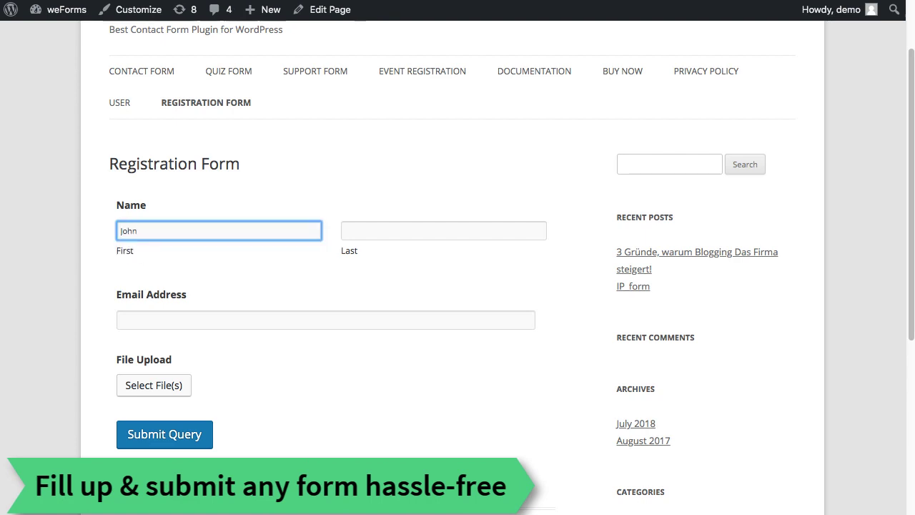
key(Tab)
text(Smi)
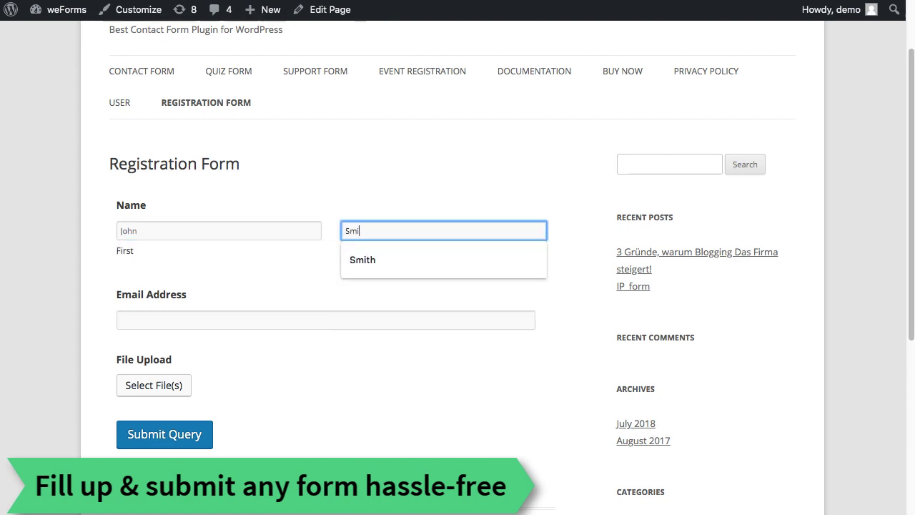
key(Tab)
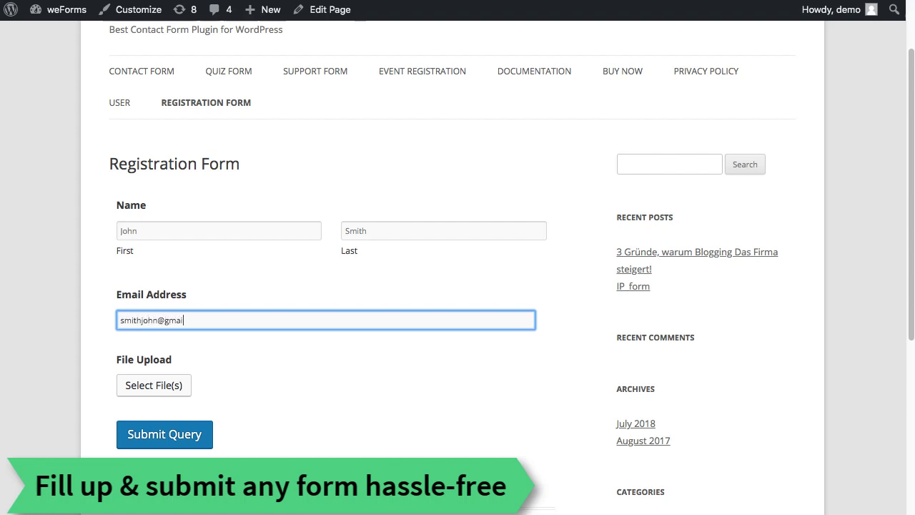
click(172, 445)
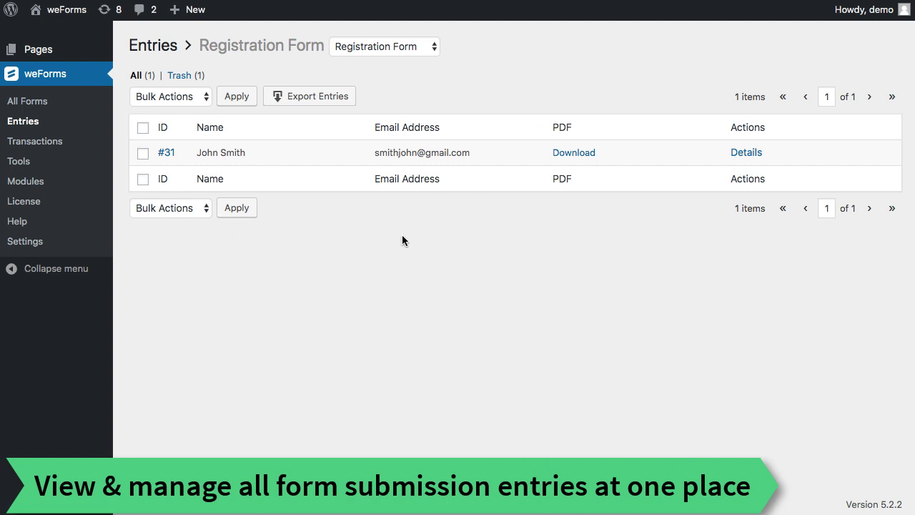
Step: View entry #31's details, then reopen the Registration Form from All Forms
click(745, 154)
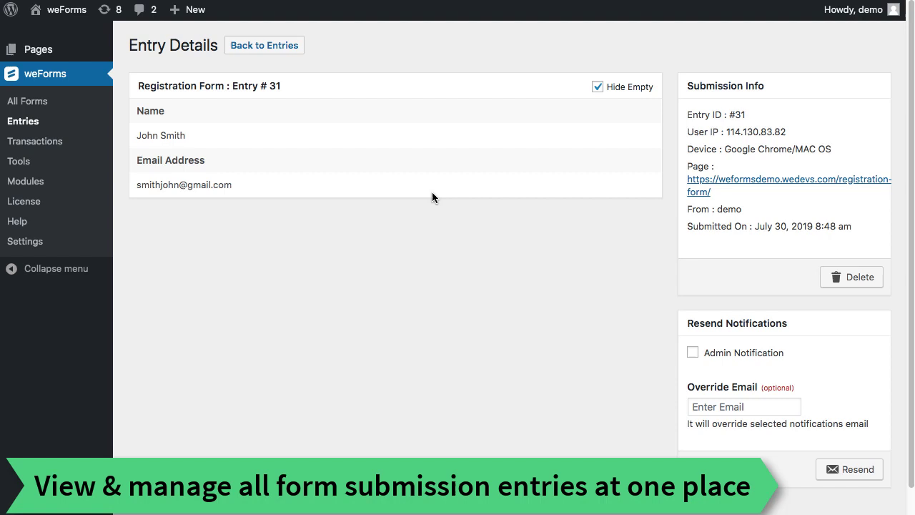
click(276, 49)
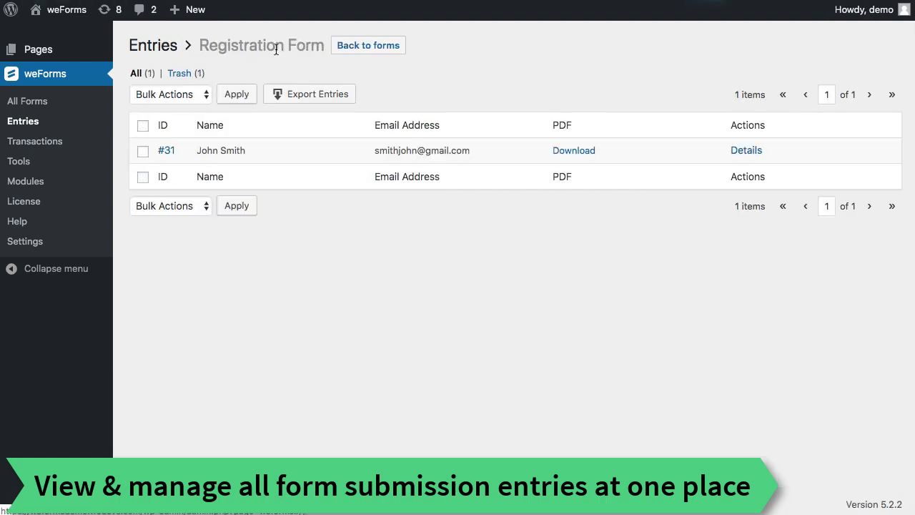
click(44, 107)
mouse_move(223, 155)
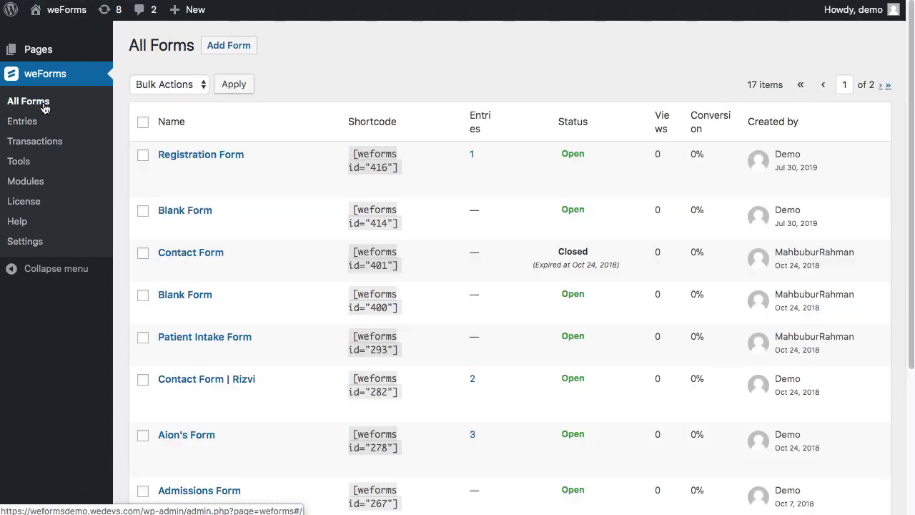
click(223, 155)
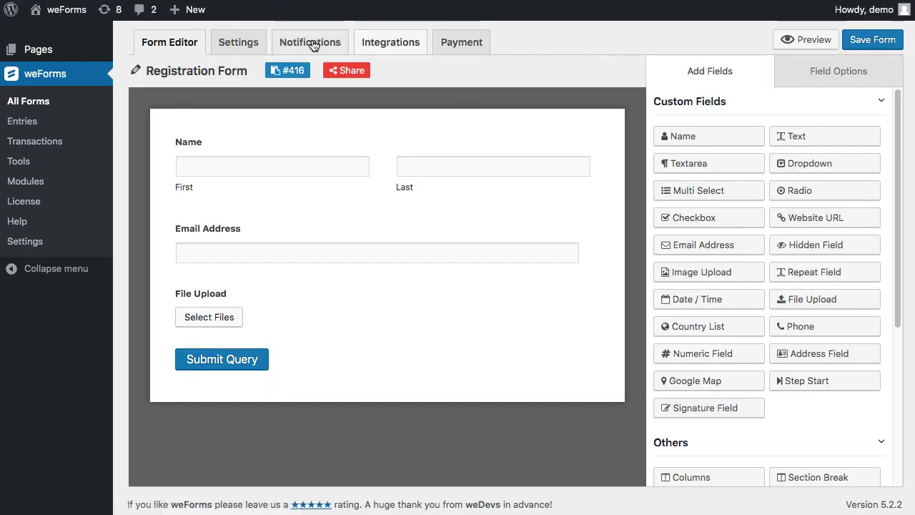
Step: In form settings, keep the same-page redirect and try the report and multistep options
click(236, 42)
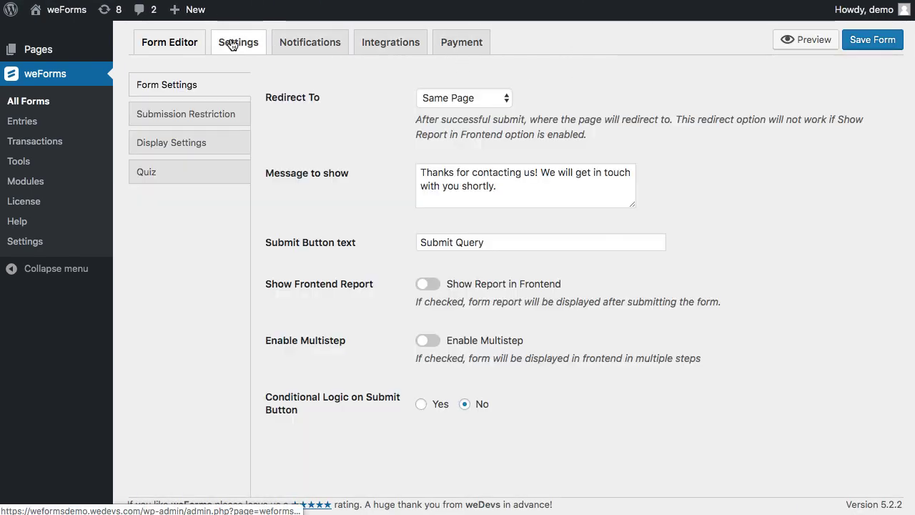
click(502, 102)
click(371, 119)
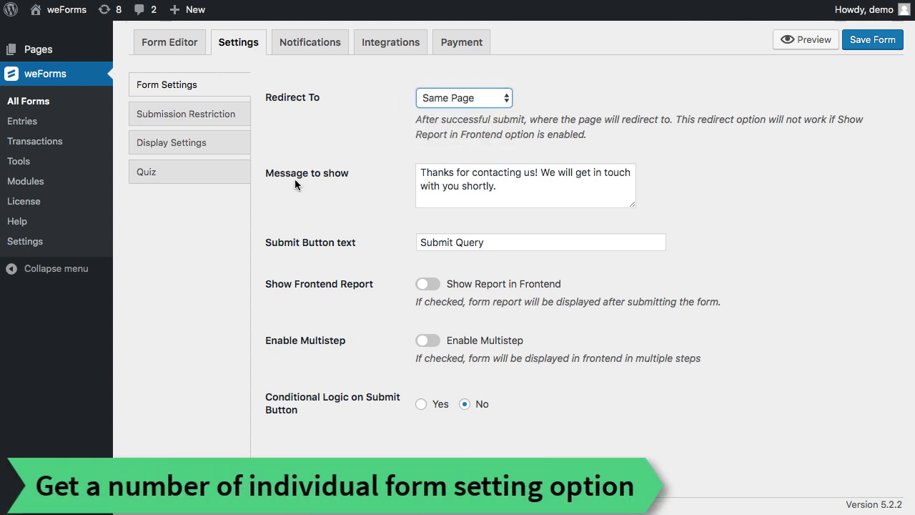
click(426, 288)
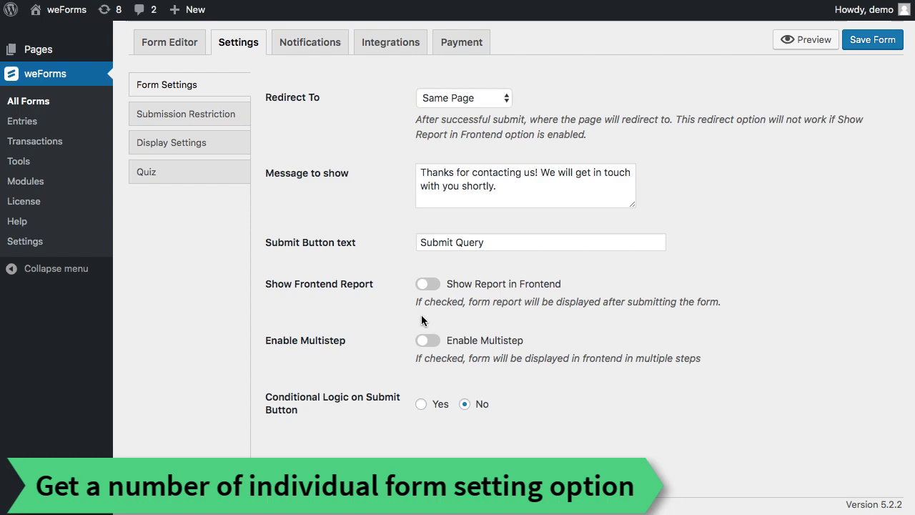
click(426, 343)
scroll(422, 343, down, 3)
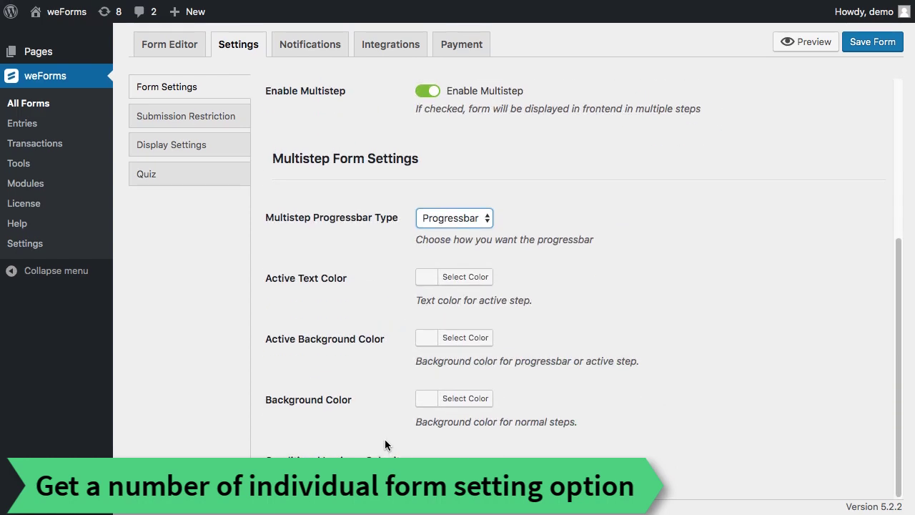
click(429, 91)
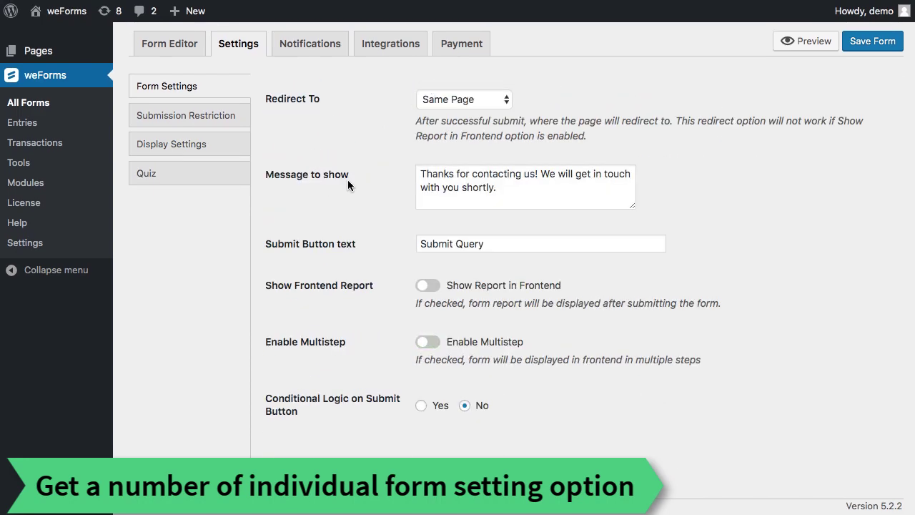
Step: Turn on scheduling, required login and entry limits in the submission restrictions
click(235, 116)
click(425, 100)
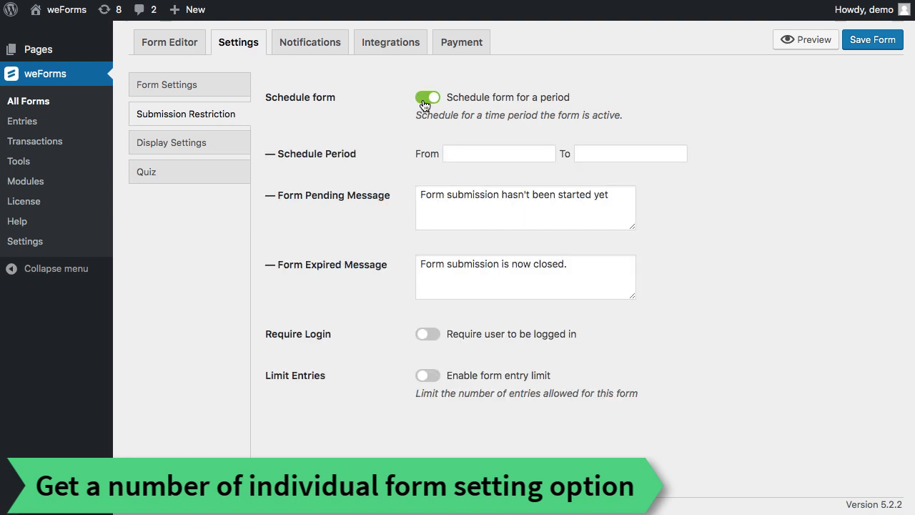
click(422, 156)
click(426, 99)
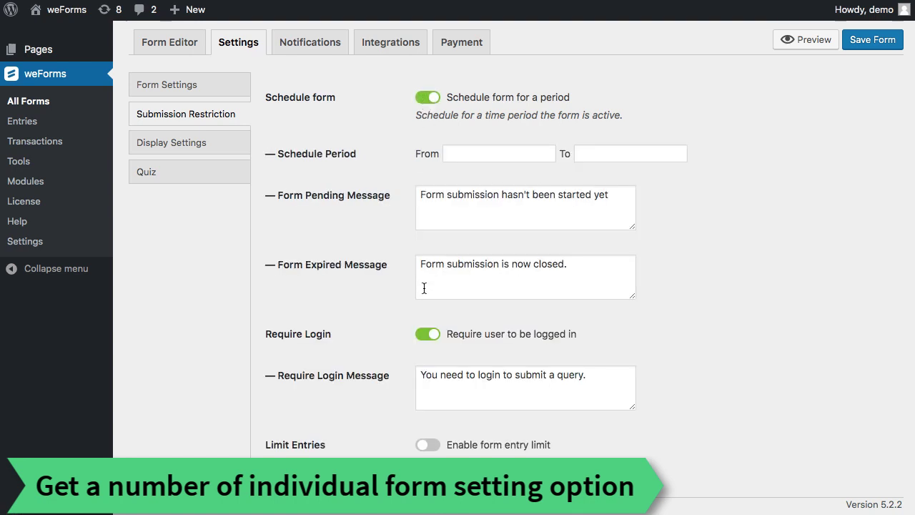
click(426, 445)
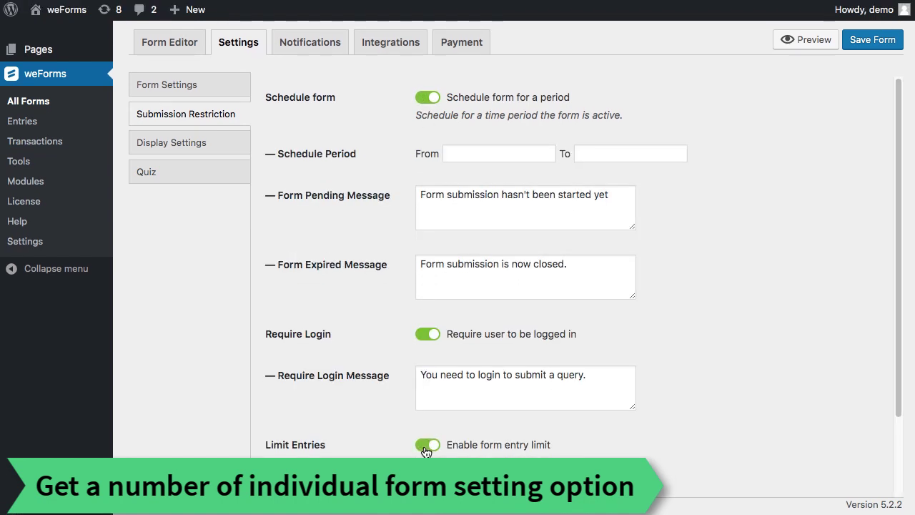
Step: Look at the label position choices, then switch quiz mode off
click(221, 147)
click(487, 106)
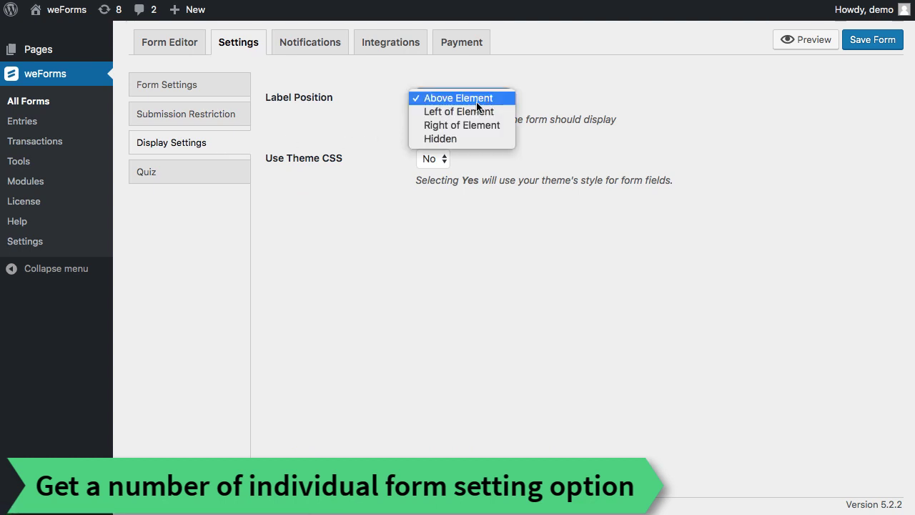
click(199, 171)
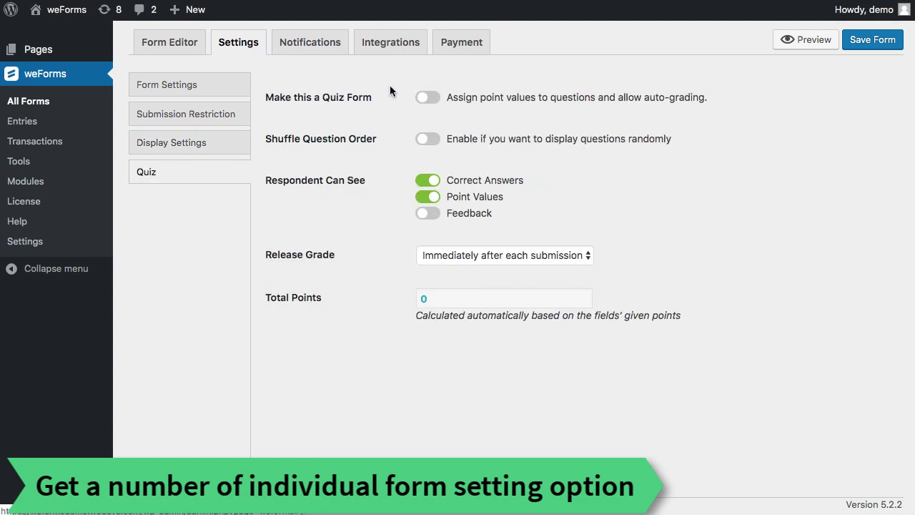
click(429, 139)
click(427, 97)
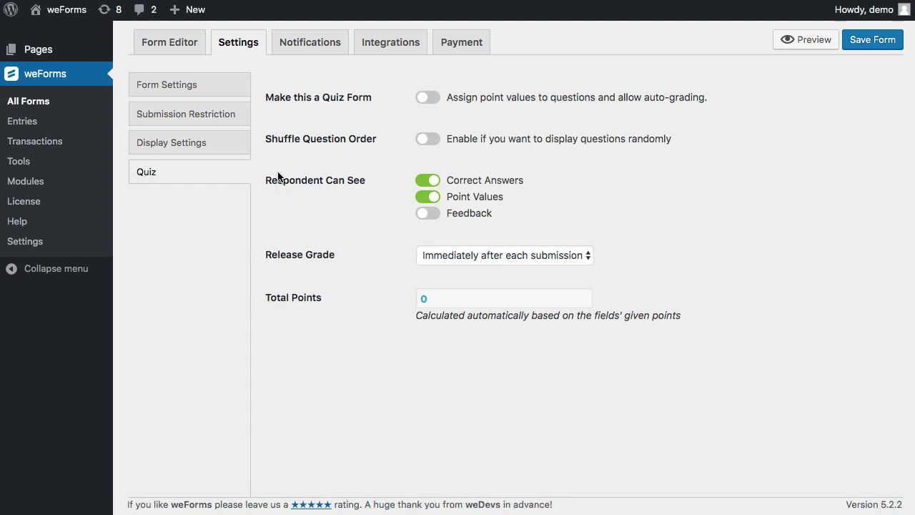
Step: Review the Admin Notification's settings, including its advanced options
click(294, 43)
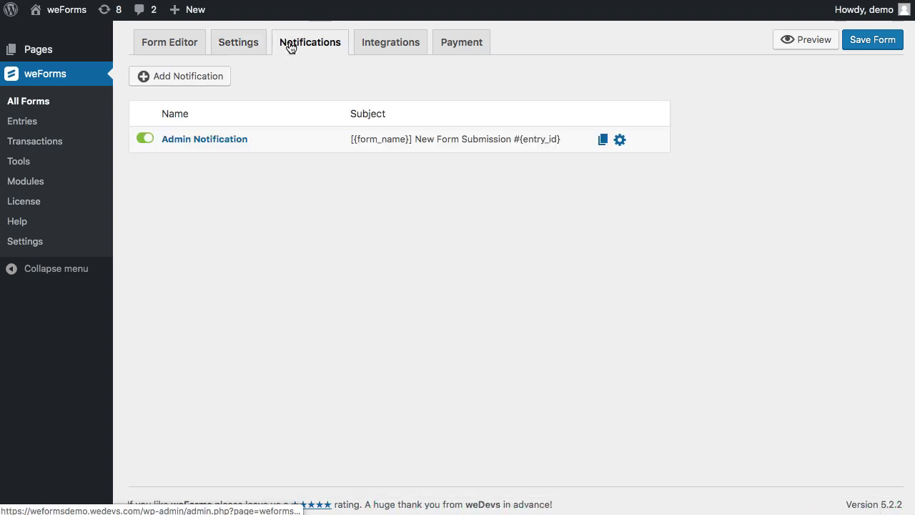
click(232, 141)
scroll(653, 284, down, 2)
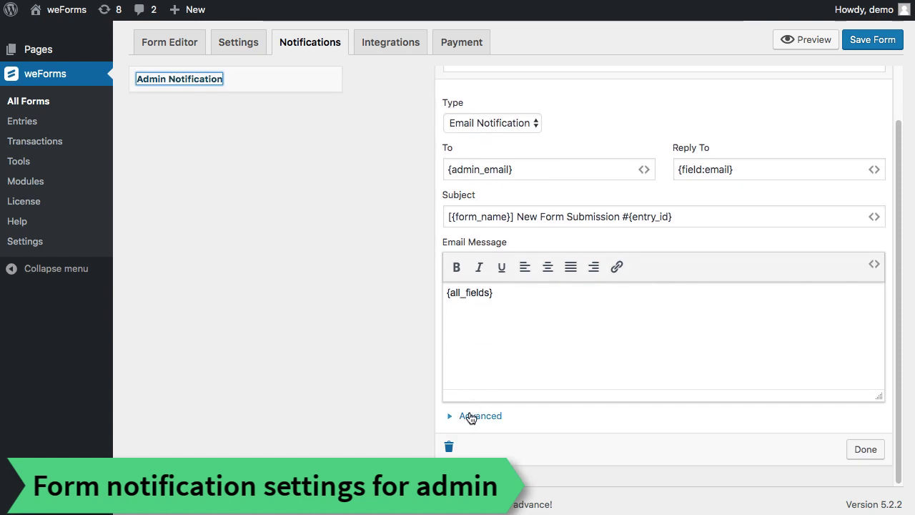
click(470, 416)
scroll(665, 286, down, 3)
click(864, 390)
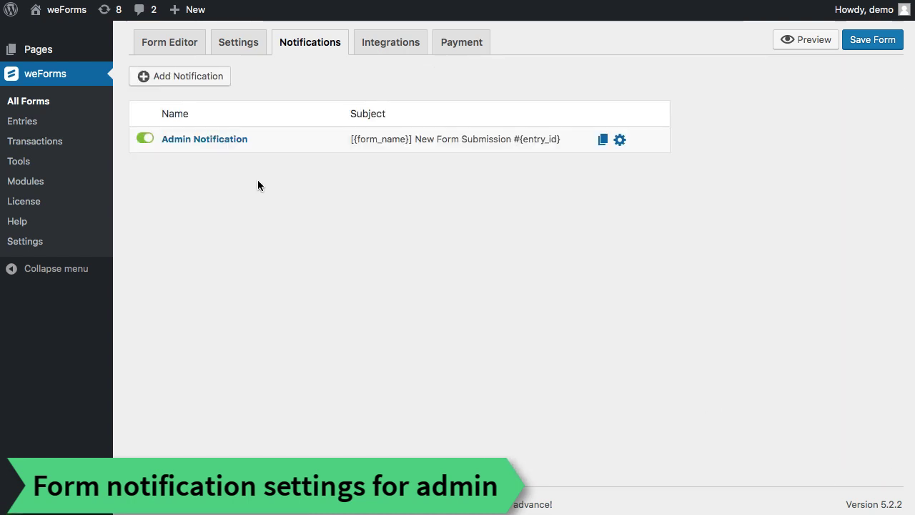
Step: Duplicate the Admin Notification, then delete the extra third copy
click(189, 80)
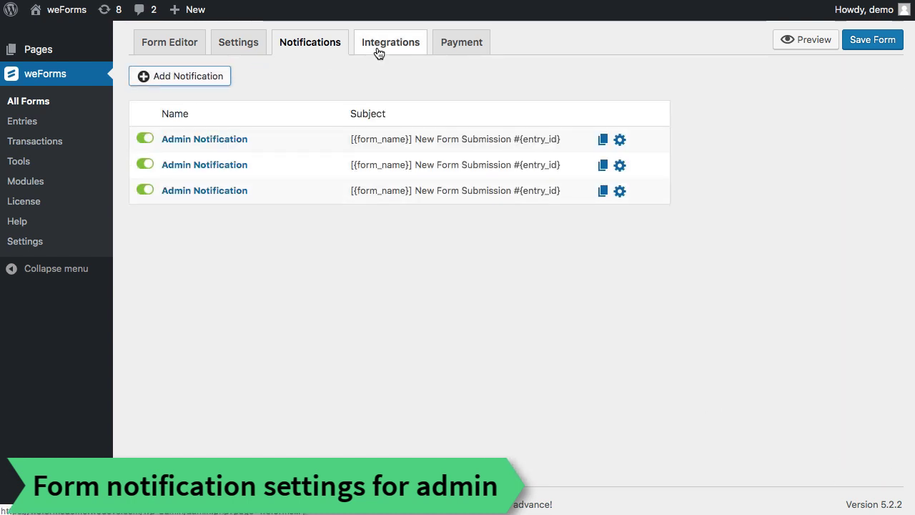
click(619, 190)
scroll(679, 346, down, 2)
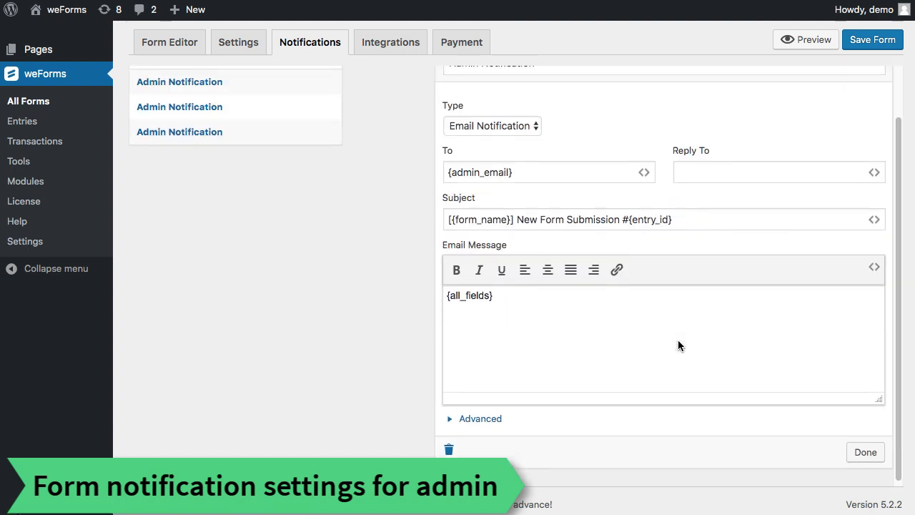
click(450, 449)
click(572, 66)
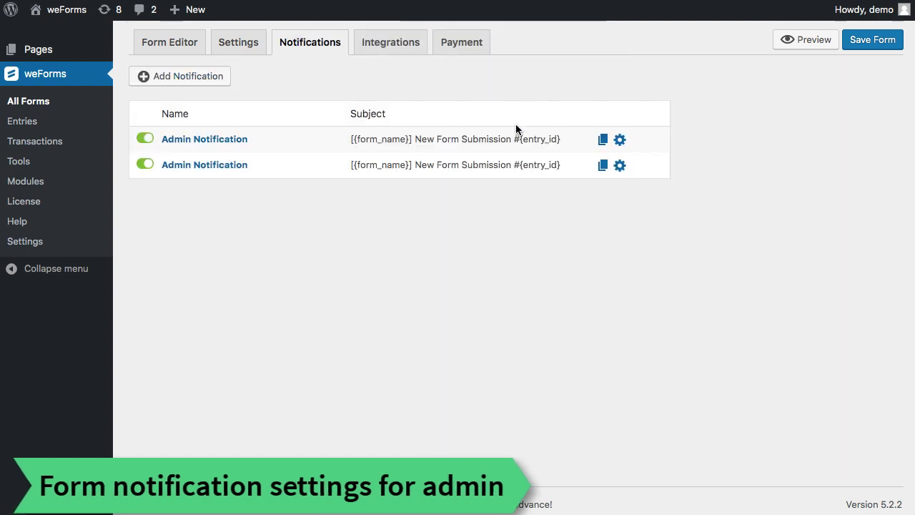
Step: Glance at the Slack integration settings, then bring up the Payment settings
click(376, 44)
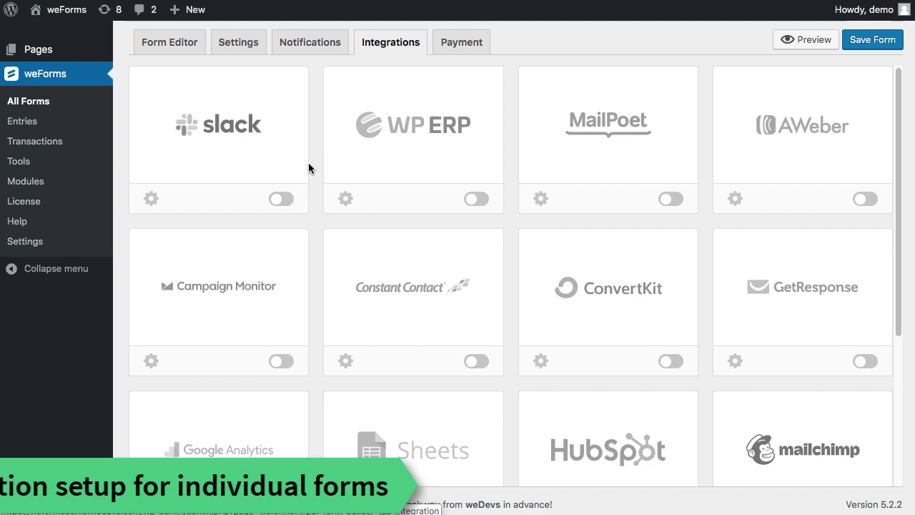
click(151, 198)
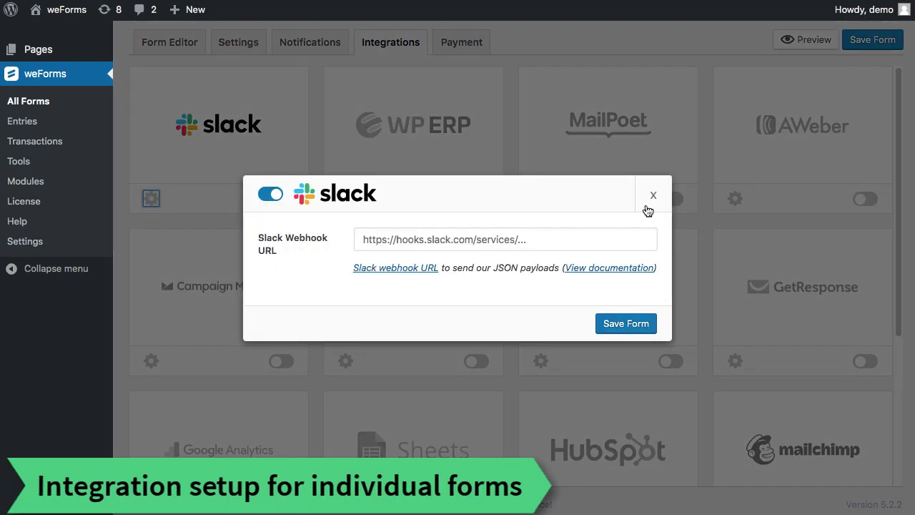
click(648, 207)
click(449, 46)
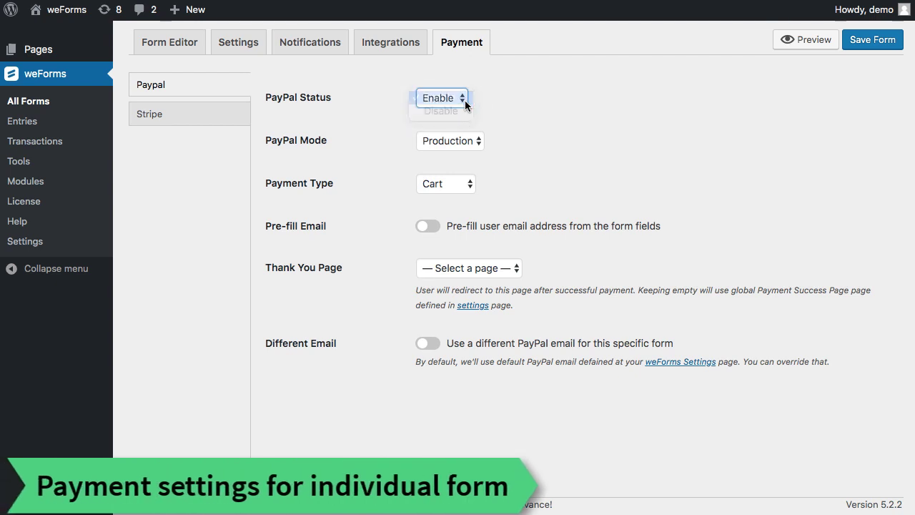
Step: Try the PayPal mode, payer-email pre-fill and alternate PayPal email options
click(474, 143)
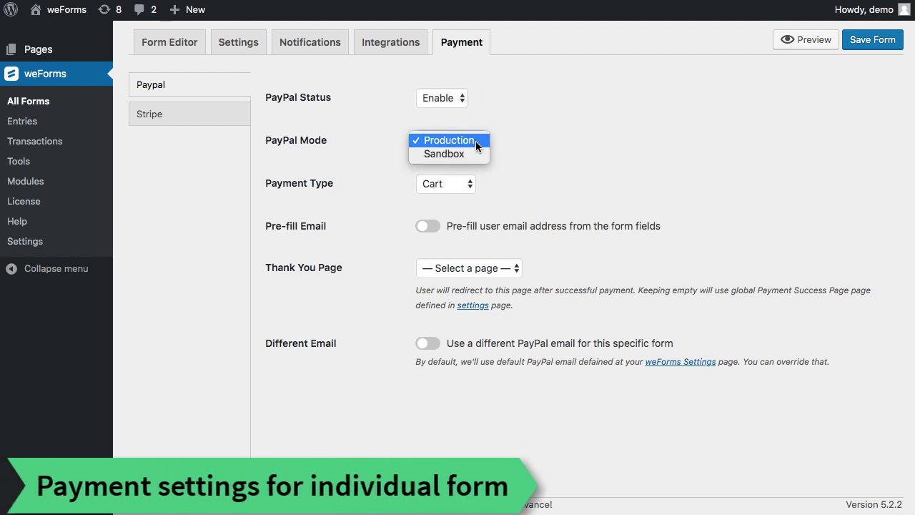
click(429, 228)
click(426, 346)
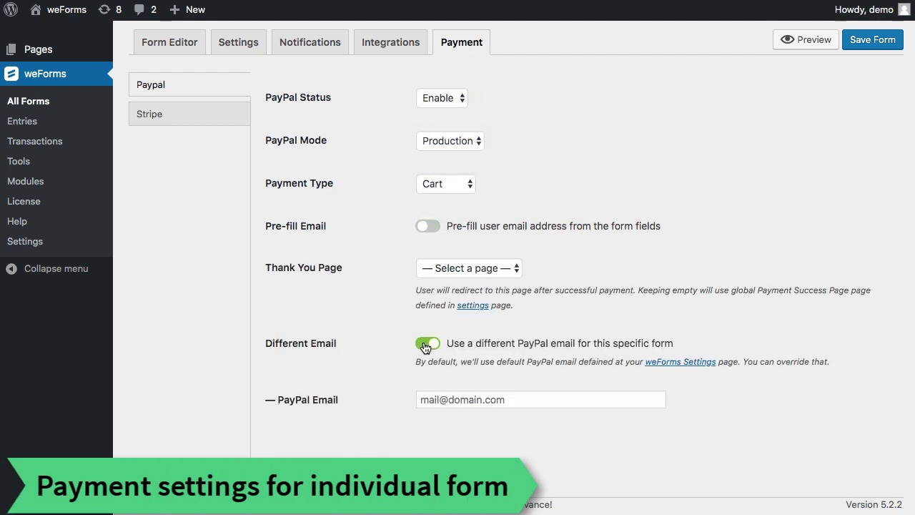
Step: Review Stripe status, mode, email pre-fill, thank-you page and API key options, then return to the builder
click(212, 113)
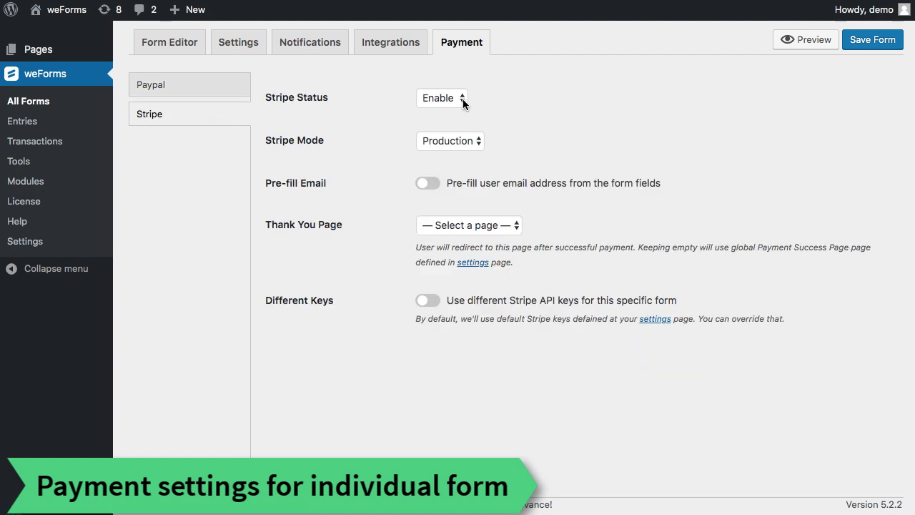
click(463, 99)
click(476, 142)
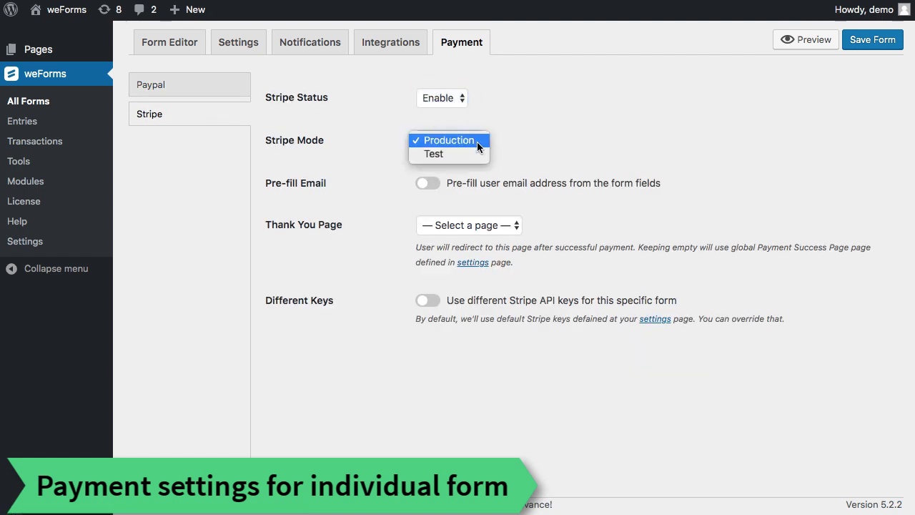
click(423, 184)
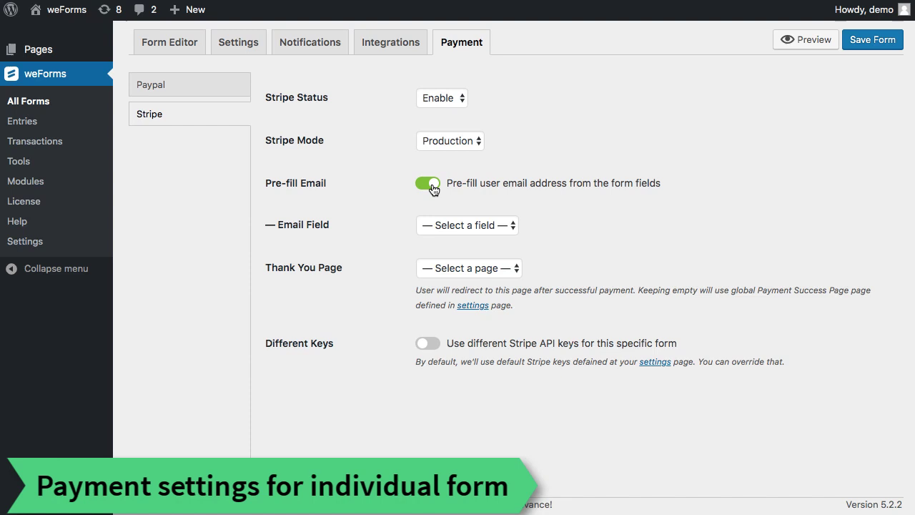
click(432, 188)
click(514, 228)
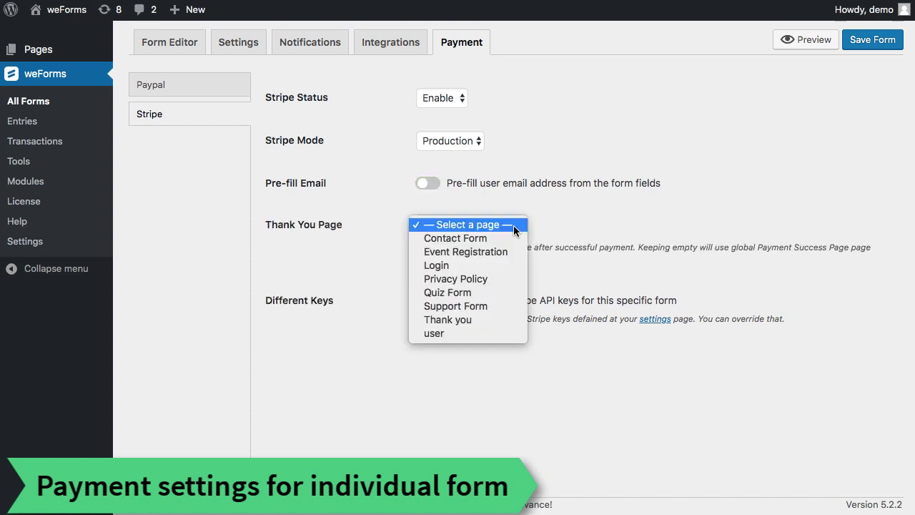
click(513, 226)
click(423, 300)
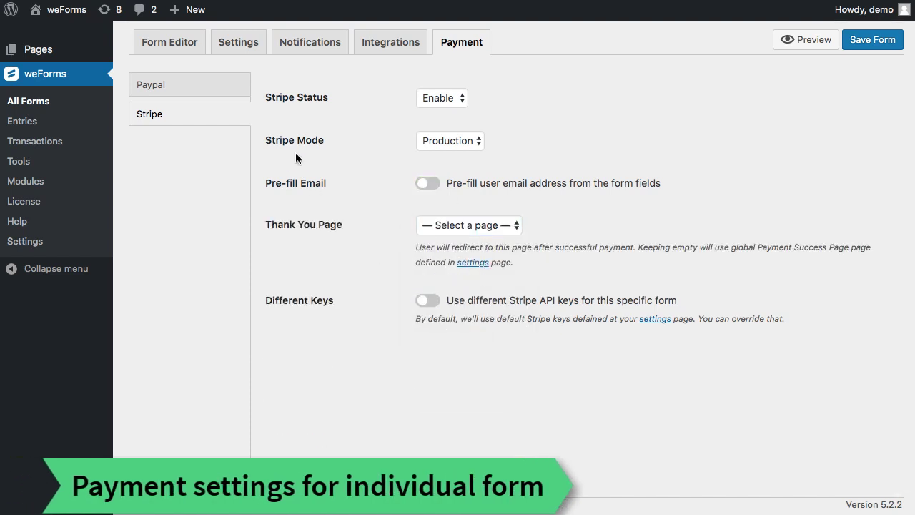
click(178, 46)
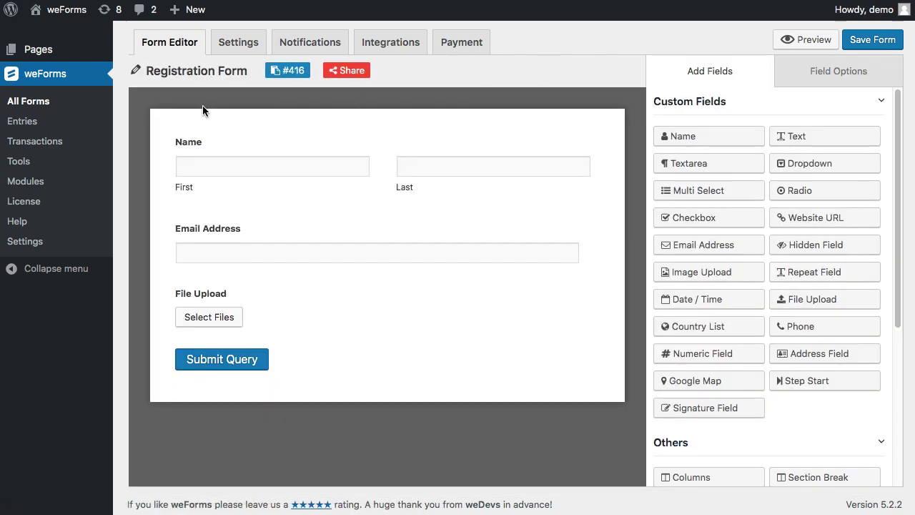
Step: Browse the forms list, the Registration Form's entries and the payment transactions
click(29, 101)
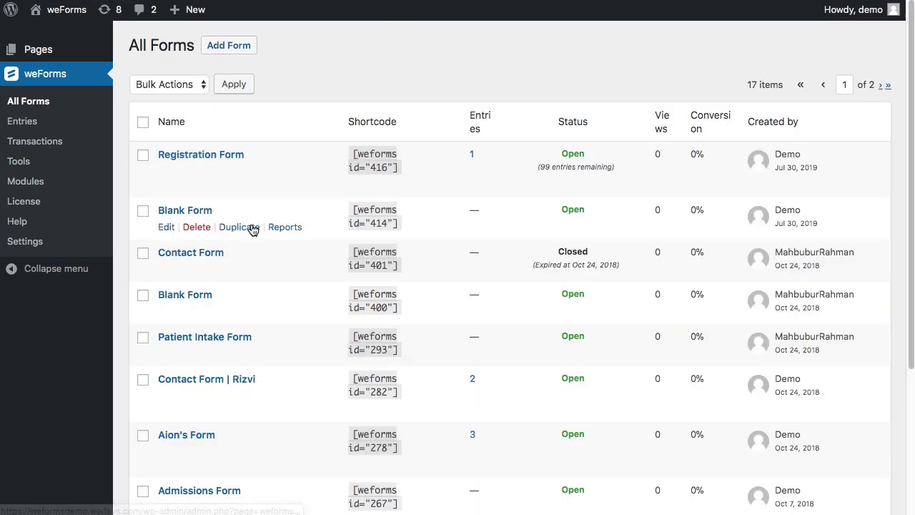
mouse_move(200, 169)
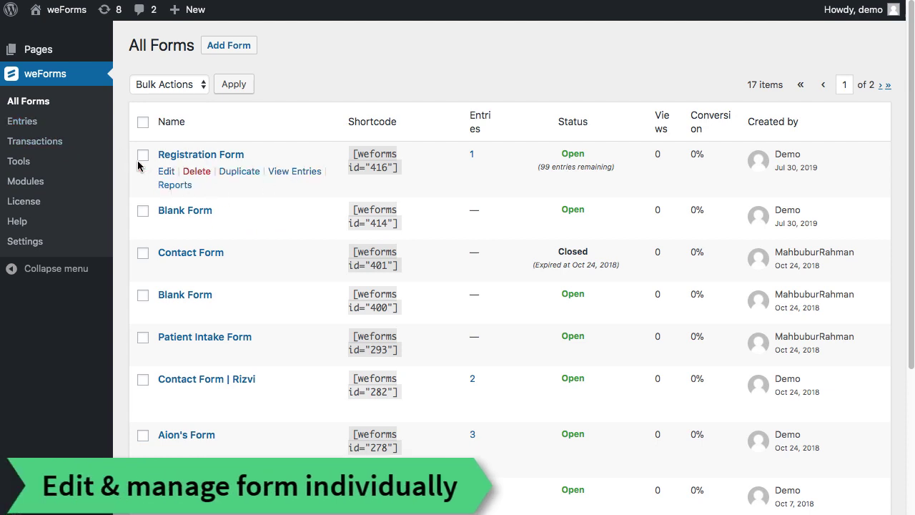
click(41, 123)
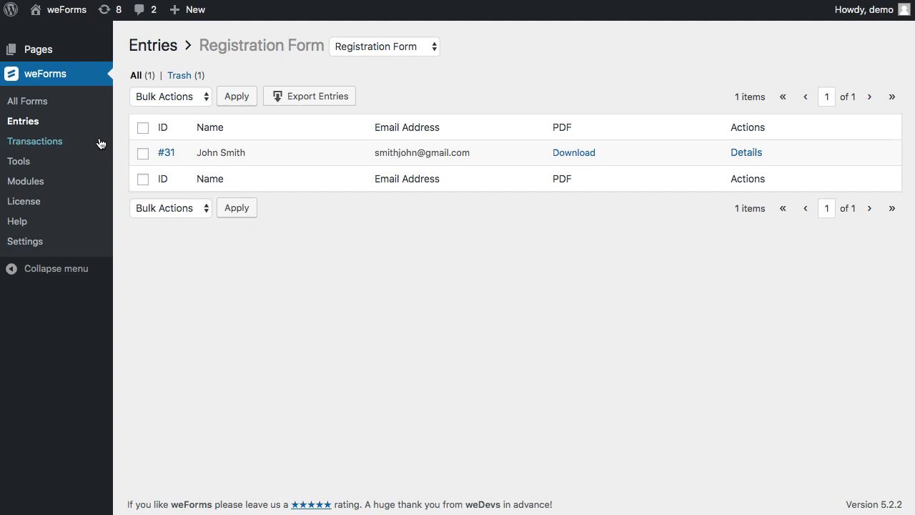
click(71, 141)
Step: In Tools, choose Selected Forms for export and pick a form for entries export
click(65, 165)
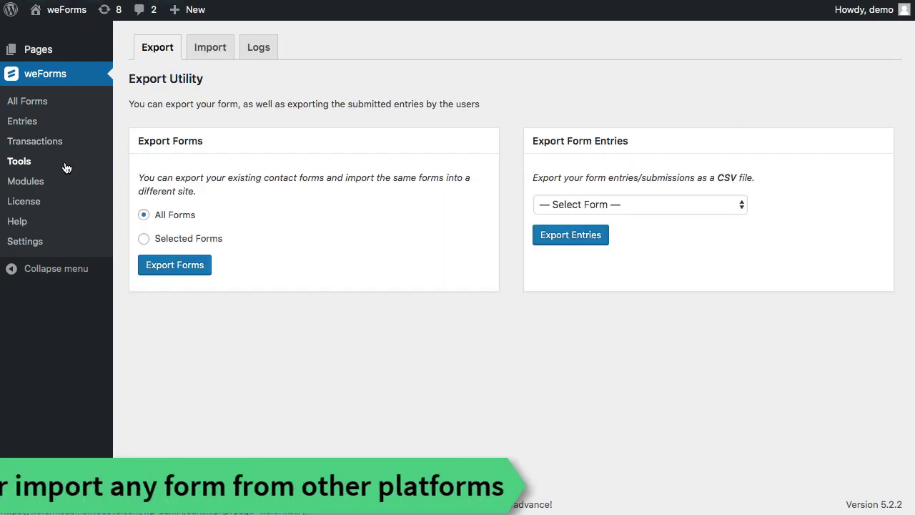
click(143, 241)
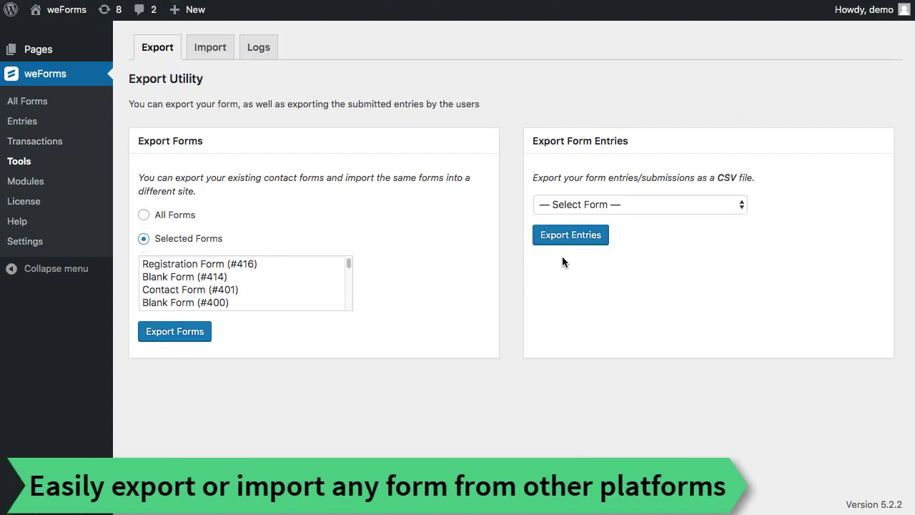
click(659, 205)
click(658, 214)
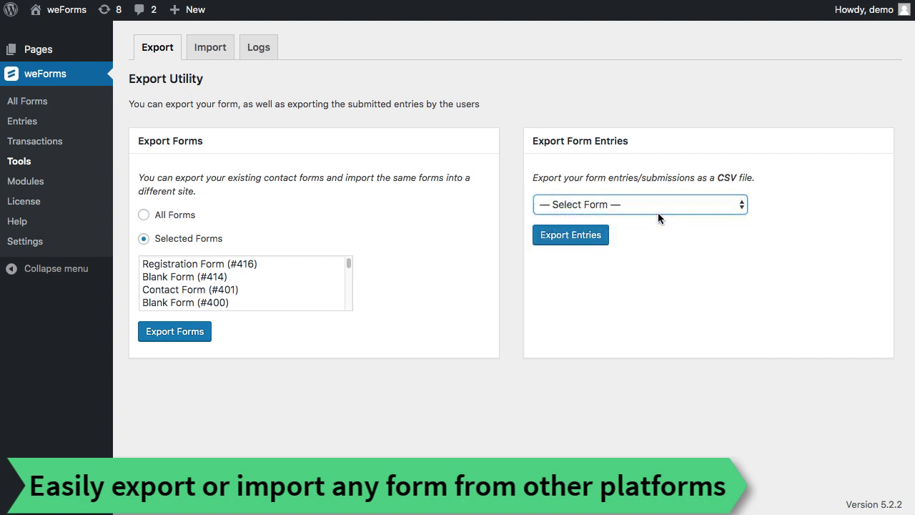
Step: Review the Import options and activity logs, then go to the Modules page
click(200, 56)
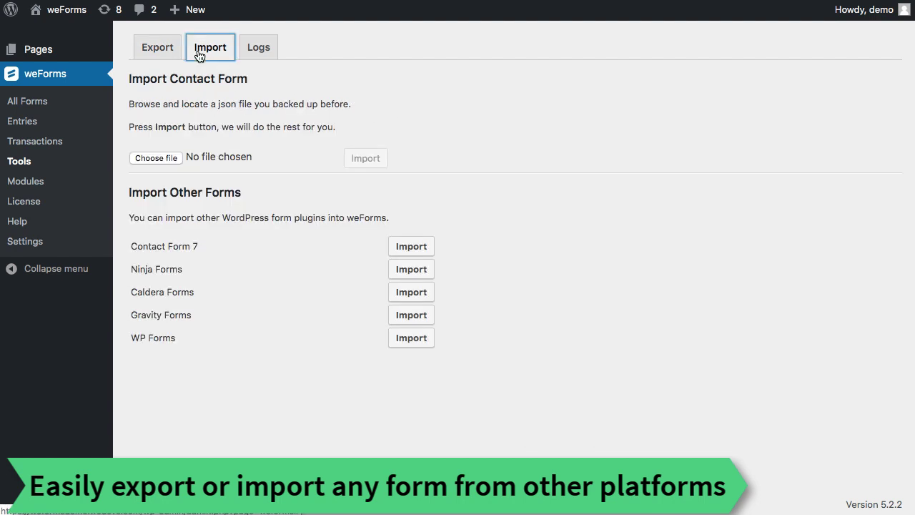
click(257, 53)
scroll(317, 261, down, 3)
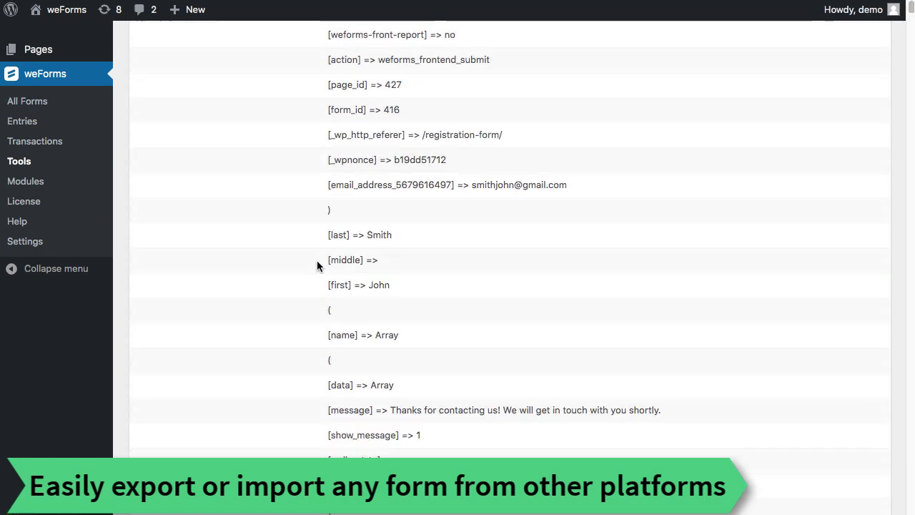
scroll(317, 262, up, 3)
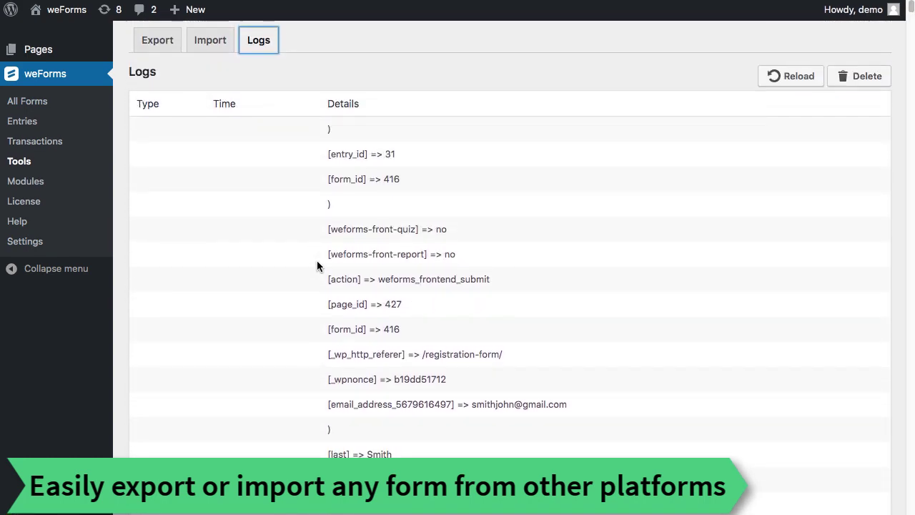
click(42, 186)
Step: Scroll down and back up through the list of available weForms modules
scroll(438, 347, down, 5)
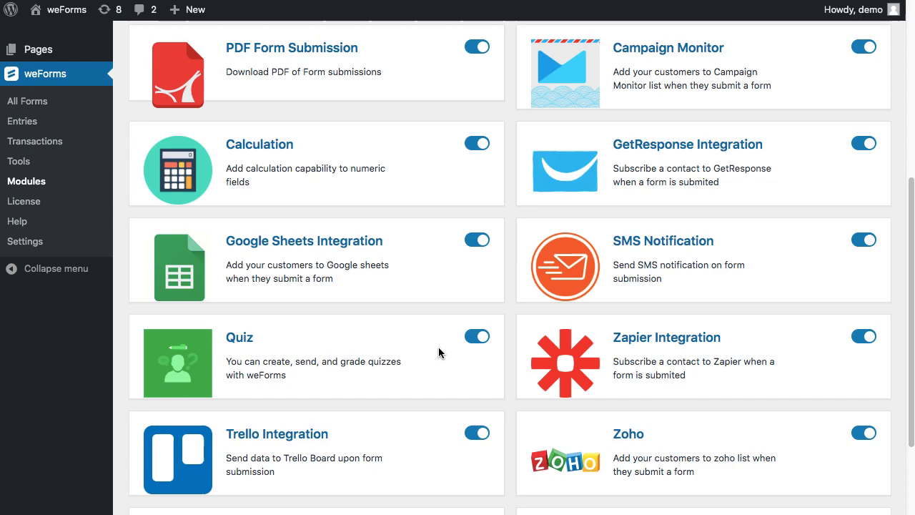
scroll(438, 347, down, 2)
scroll(438, 347, up, 4)
scroll(438, 347, up, 2)
scroll(439, 346, up, 1)
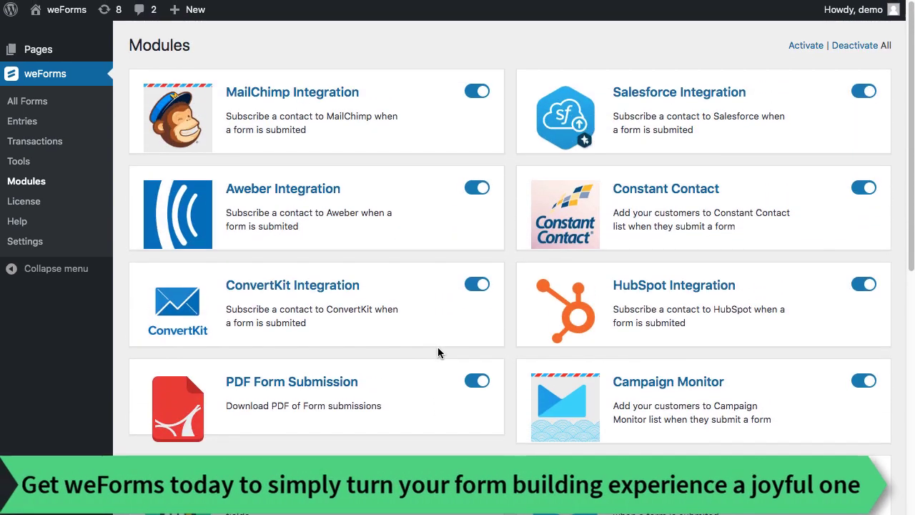
Step: Check the license page (expires December 31, 2020) and Help, then reach General Settings
click(37, 201)
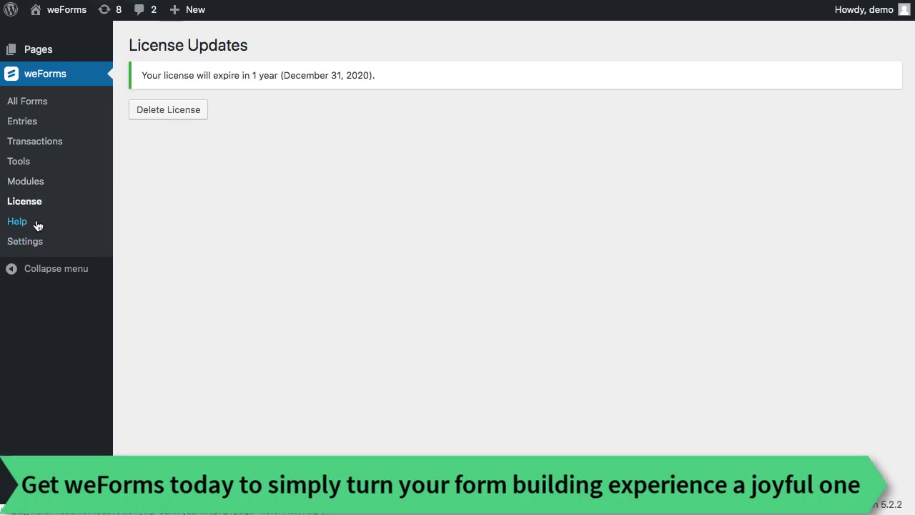
click(37, 224)
click(41, 239)
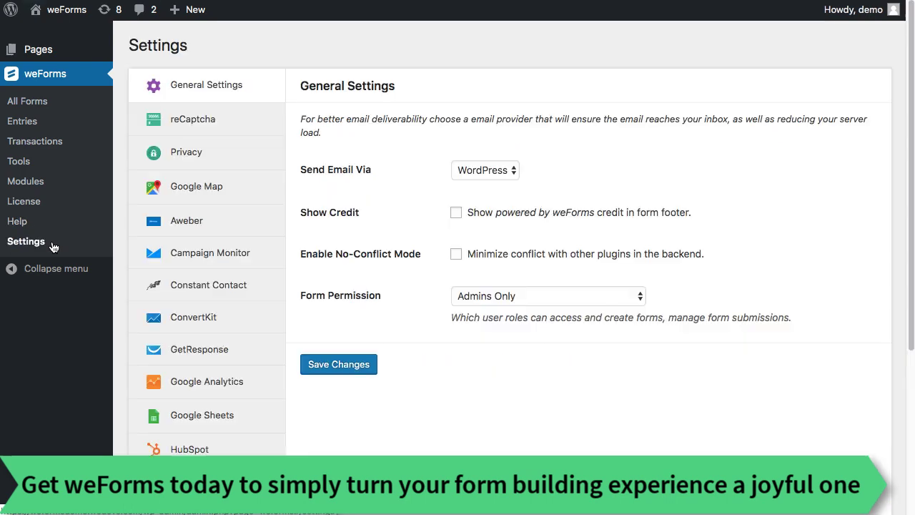